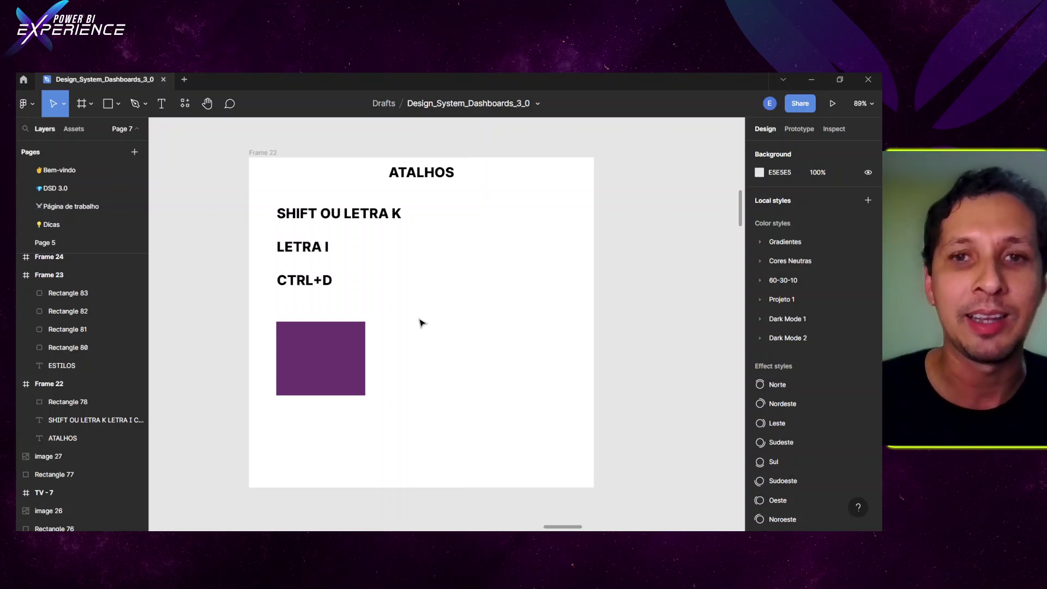
Enlarge the purple rectangle in the ATALHOS frame to about 244 × 179, trying both proportional resizing and the Scale tool.
{"action": "left_click", "coordinate": [346, 347]}
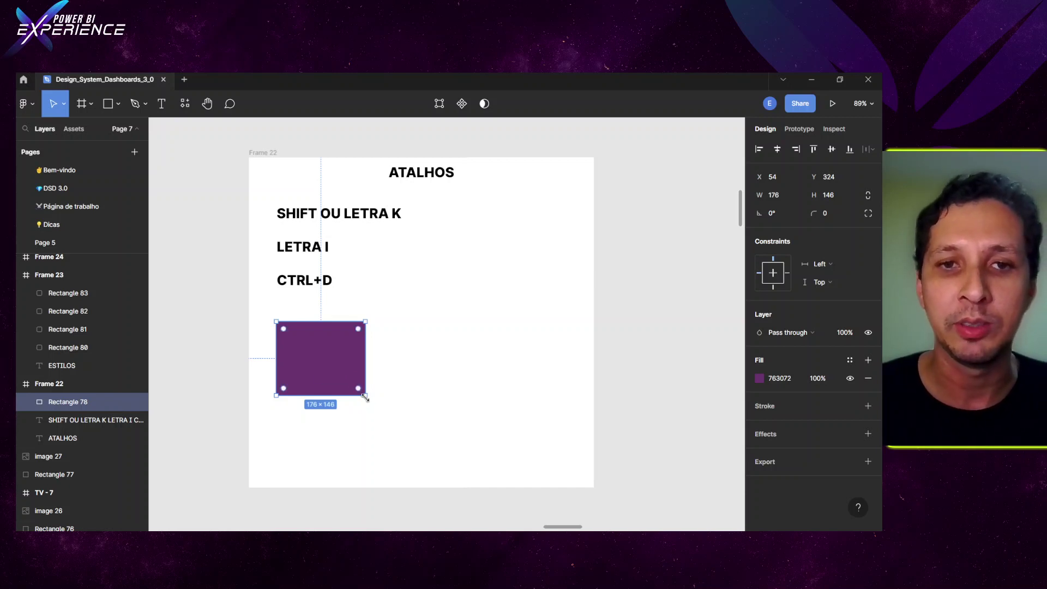
{"action": "mouse_move", "coordinate": [365, 398]}
{"action": "left_mouse_down"}
{"action": "mouse_move", "coordinate": [429, 443]}
{"action": "mouse_move", "coordinate": [366, 402]}
{"action": "left_mouse_up"}
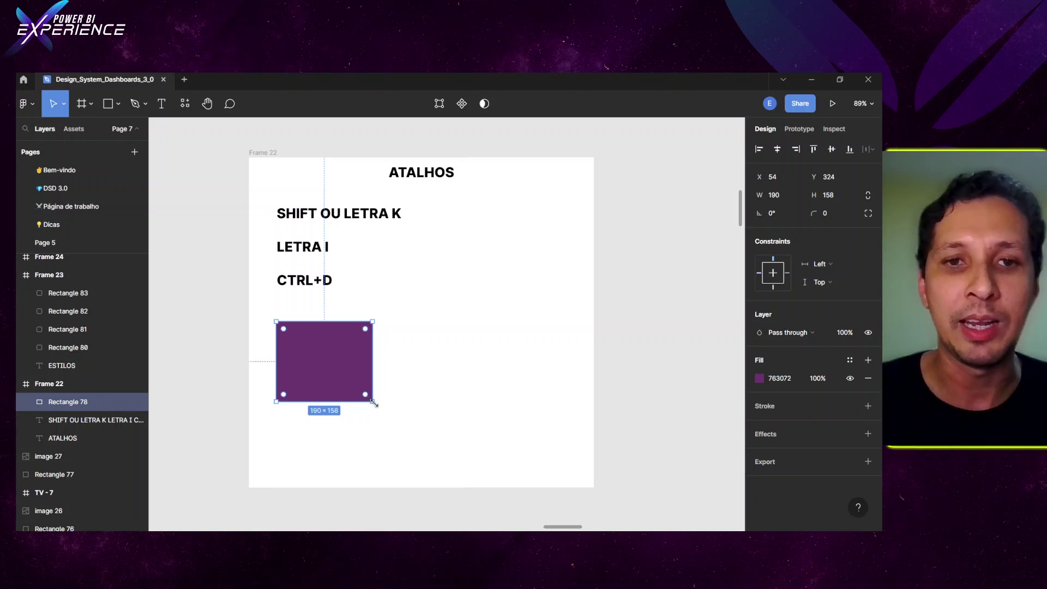
{"action": "mouse_move", "coordinate": [374, 403]}
{"action": "left_mouse_down"}
{"action": "mouse_move", "coordinate": [401, 444]}
{"action": "mouse_move", "coordinate": [429, 426]}
{"action": "mouse_move", "coordinate": [366, 362]}
{"action": "mouse_move", "coordinate": [320, 428]}
{"action": "mouse_move", "coordinate": [414, 451]}
{"action": "mouse_move", "coordinate": [366, 387]}
{"action": "mouse_move", "coordinate": [416, 427]}
{"action": "mouse_move", "coordinate": [381, 401]}
{"action": "mouse_move", "coordinate": [378, 413]}
{"action": "left_mouse_up"}
{"action": "key", "text": "k"}
{"action": "key", "text": "v"}
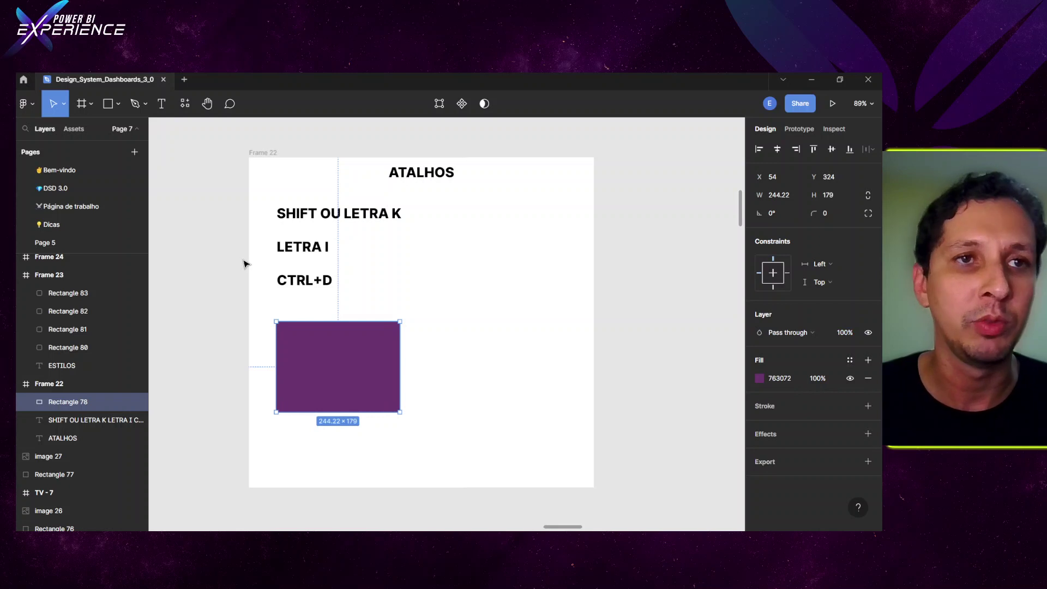
Look at the Move and Scale tool choices and shrink the purple rectangle to about 187 × 159.
{"action": "left_click", "coordinate": [64, 104]}
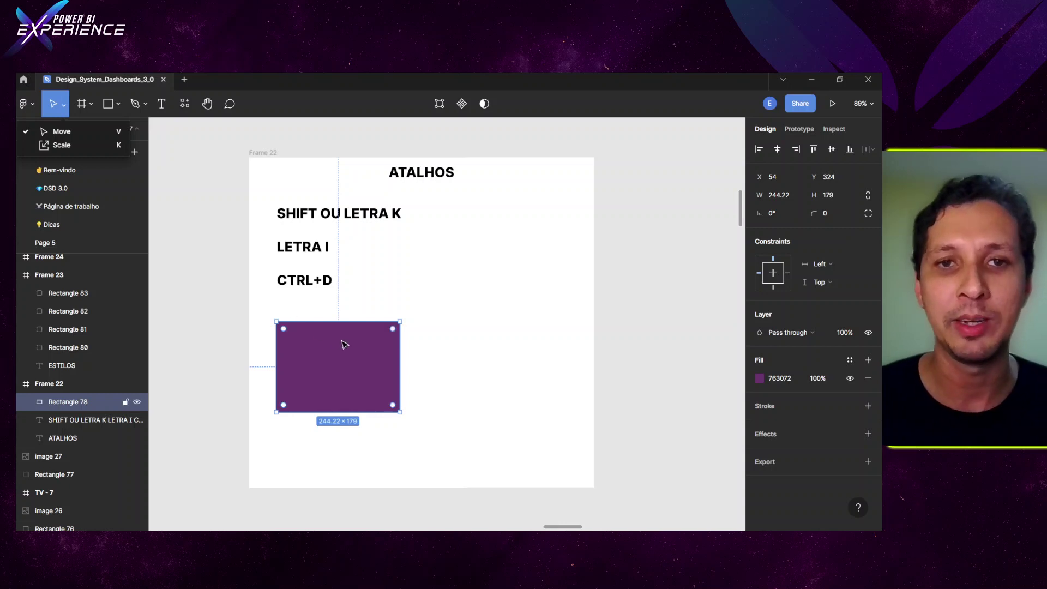
{"action": "left_click", "coordinate": [401, 414]}
{"action": "left_click_drag", "start_coordinate": [401, 414], "coordinate": [370, 403]}
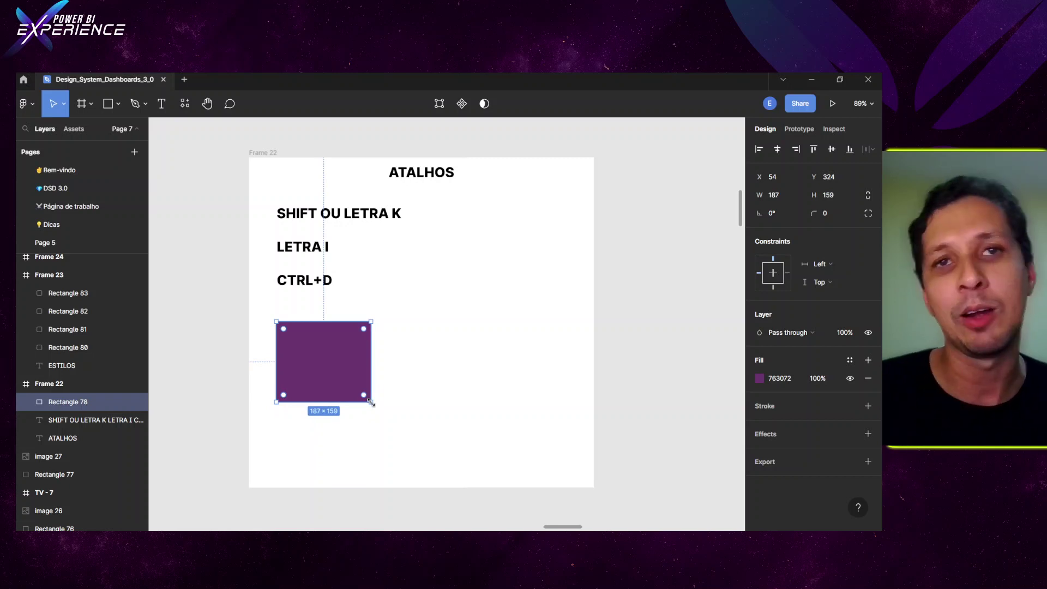
Draw a rectangle about 198 × 152 beside the shortcut list and sample its fill colour from the purple rectangle with the eyedropper.
{"action": "left_click", "coordinate": [109, 104]}
{"action": "left_click_drag", "start_coordinate": [421, 245], "coordinate": [521, 325]}
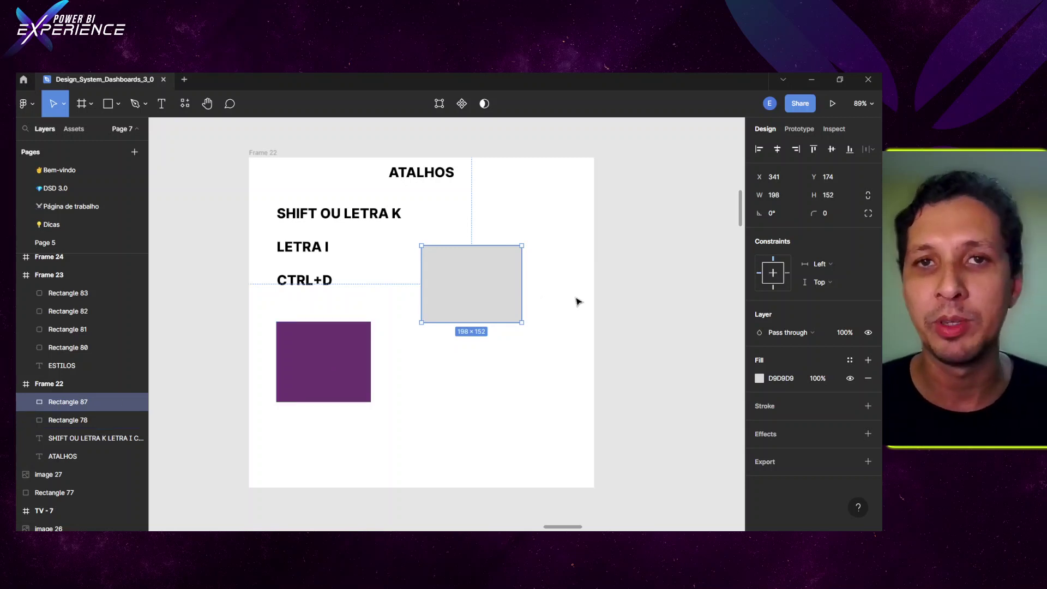
{"action": "left_click", "coordinate": [760, 380]}
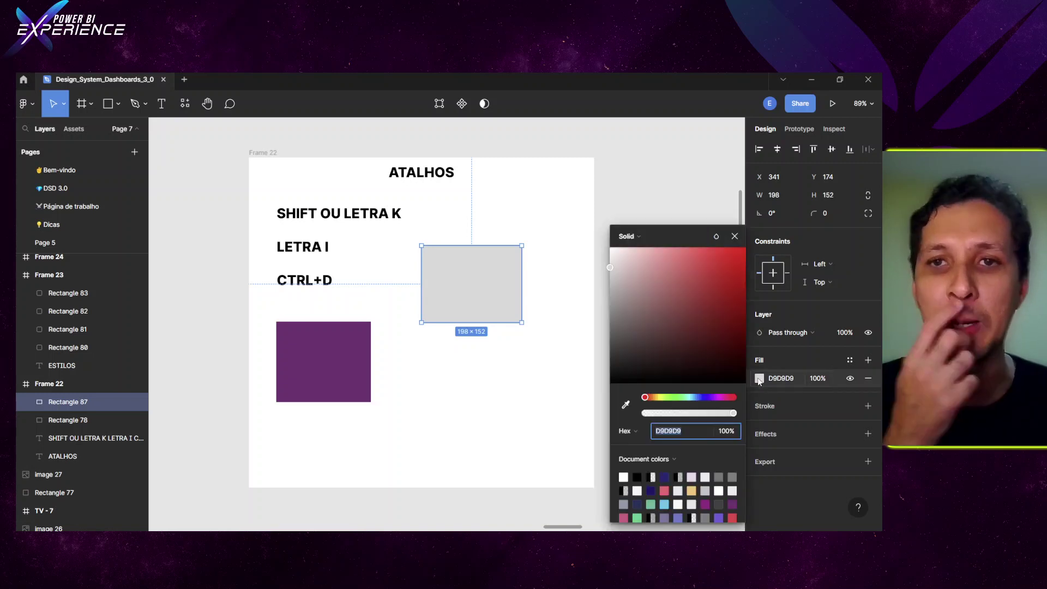
{"action": "left_click", "coordinate": [626, 404]}
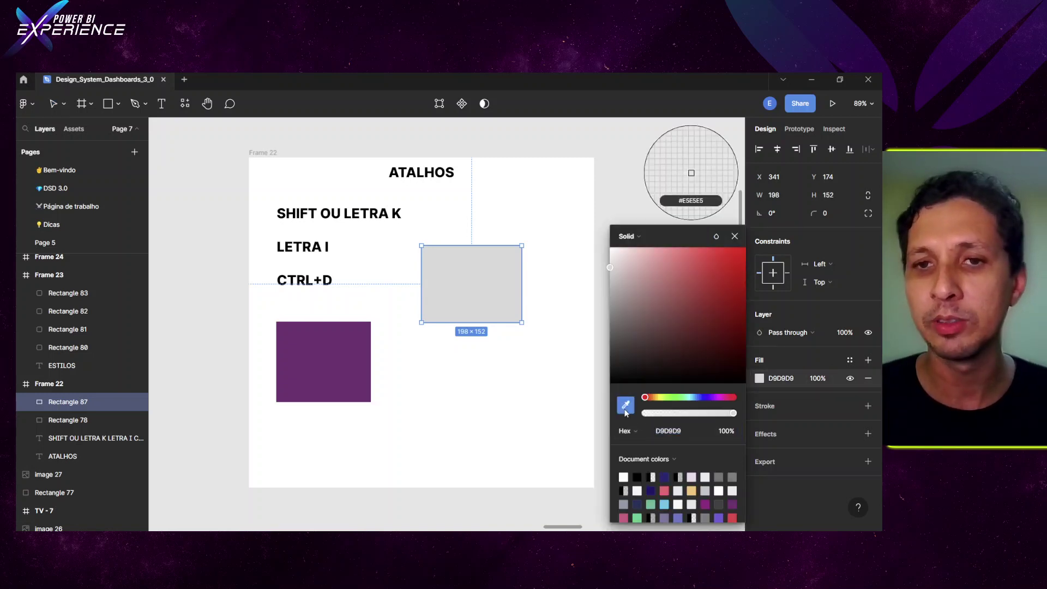
{"action": "left_click", "coordinate": [325, 353]}
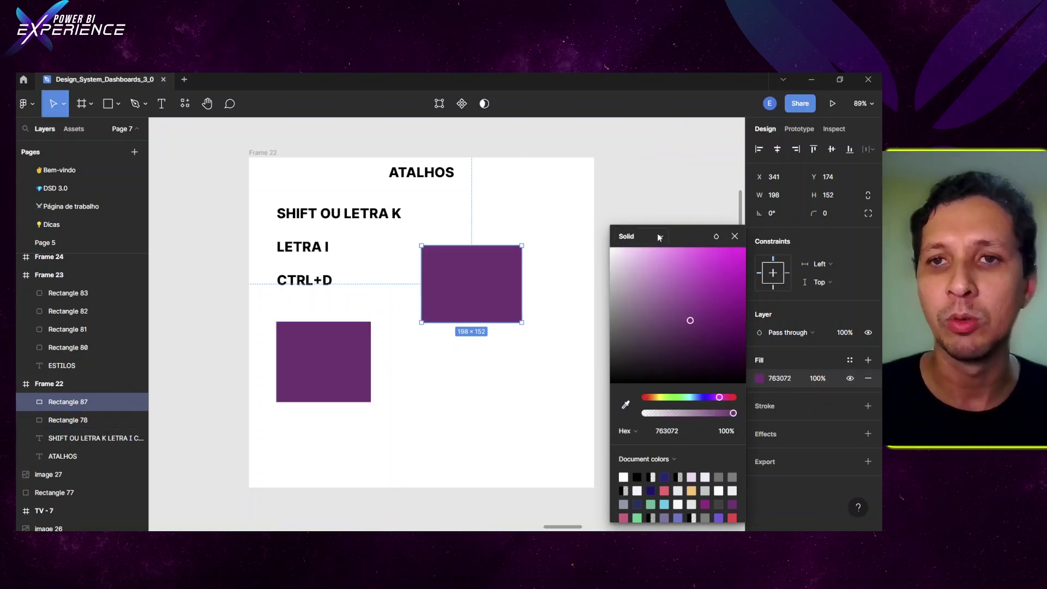
{"action": "left_click", "coordinate": [735, 236]}
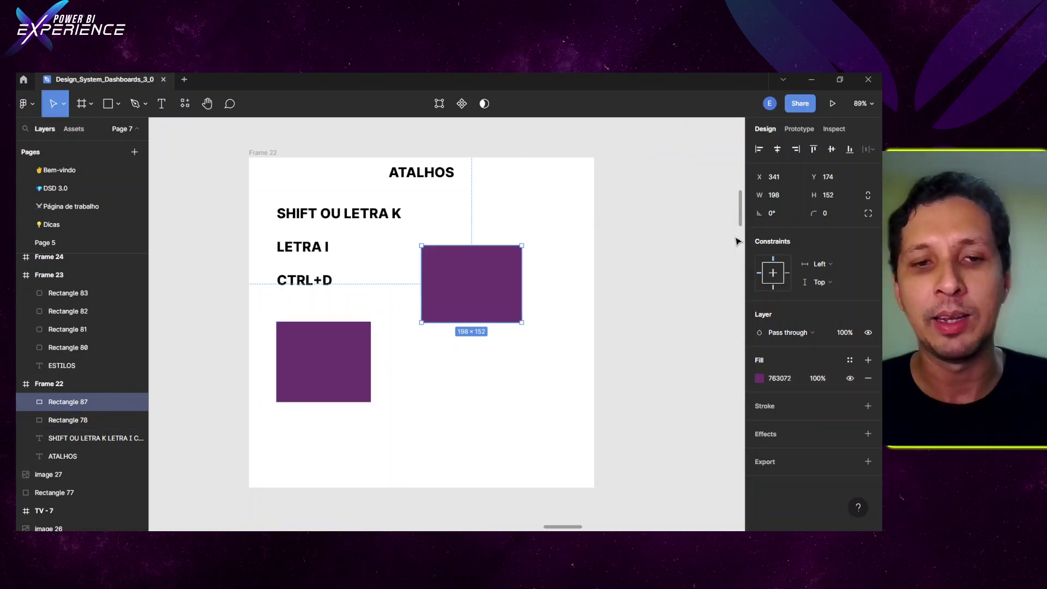
Undo the sampled fill and pick the purple colour for the new rectangle again by activating the eyedropper directly.
{"action": "key", "text": "ctrl+z"}
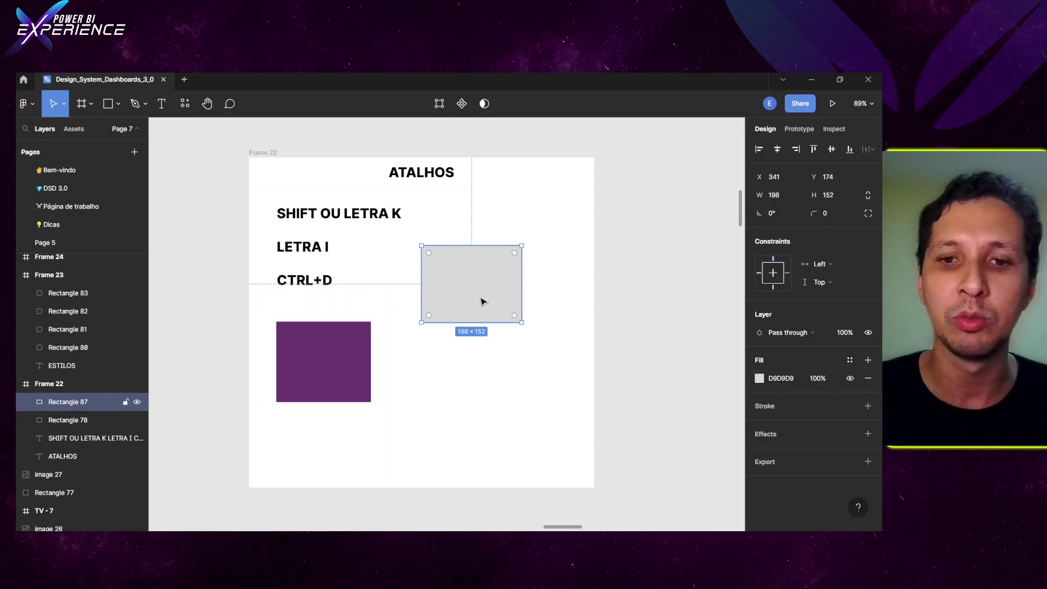
{"action": "key", "text": "i"}
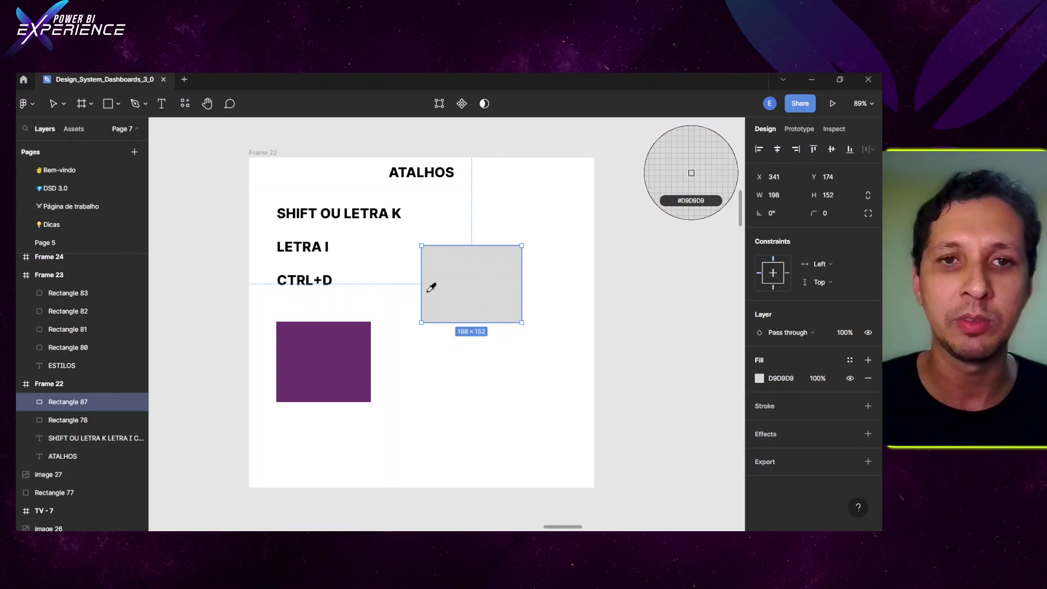
{"action": "left_click", "coordinate": [333, 358]}
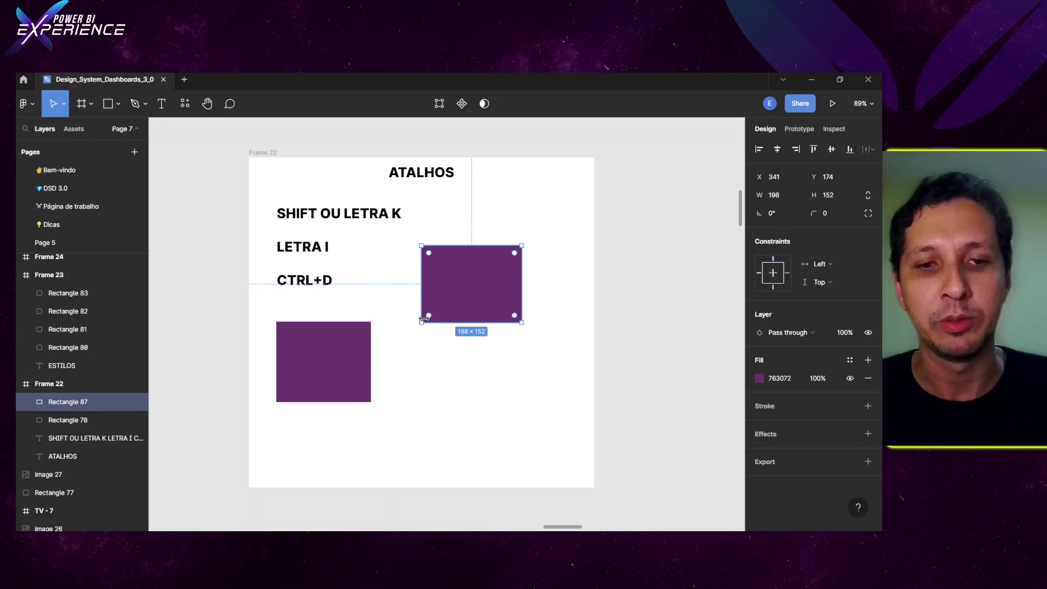
Undo the eyedropper fill and delete the rectangle beside the shortcut list.
{"action": "key", "text": "ctrl+z"}
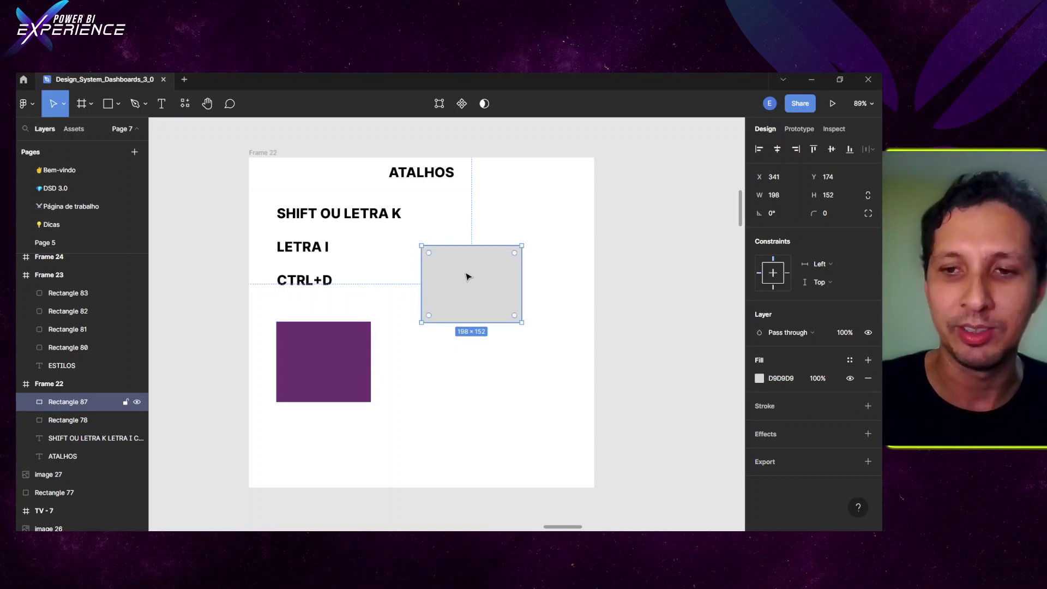
{"action": "key", "text": "Delete"}
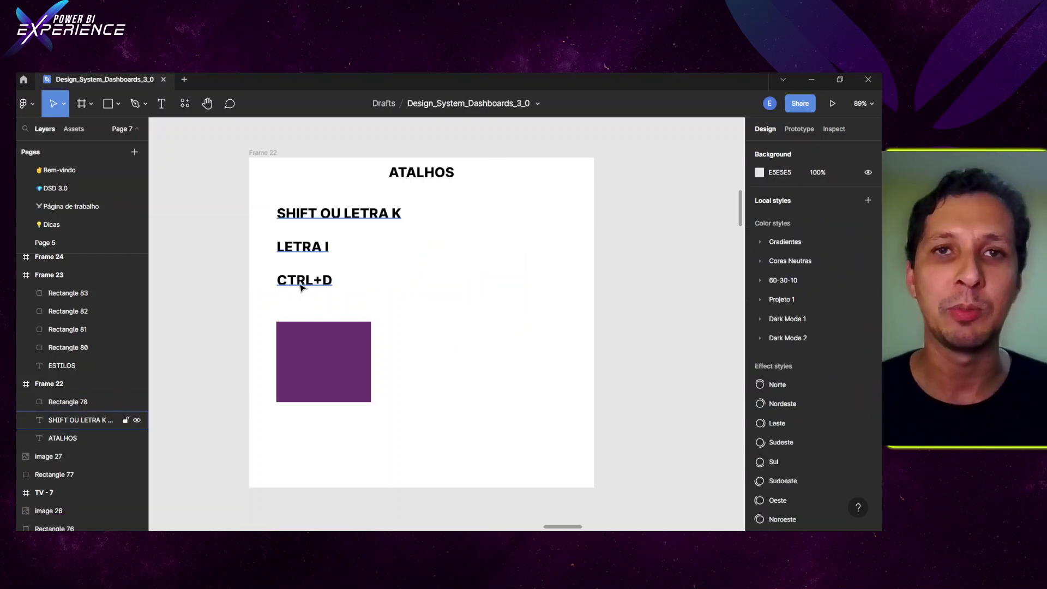
Duplicate the purple rectangle twice, arranging the copies in a horizontal row beside it with gaps of about 12.
{"action": "left_click", "coordinate": [318, 355]}
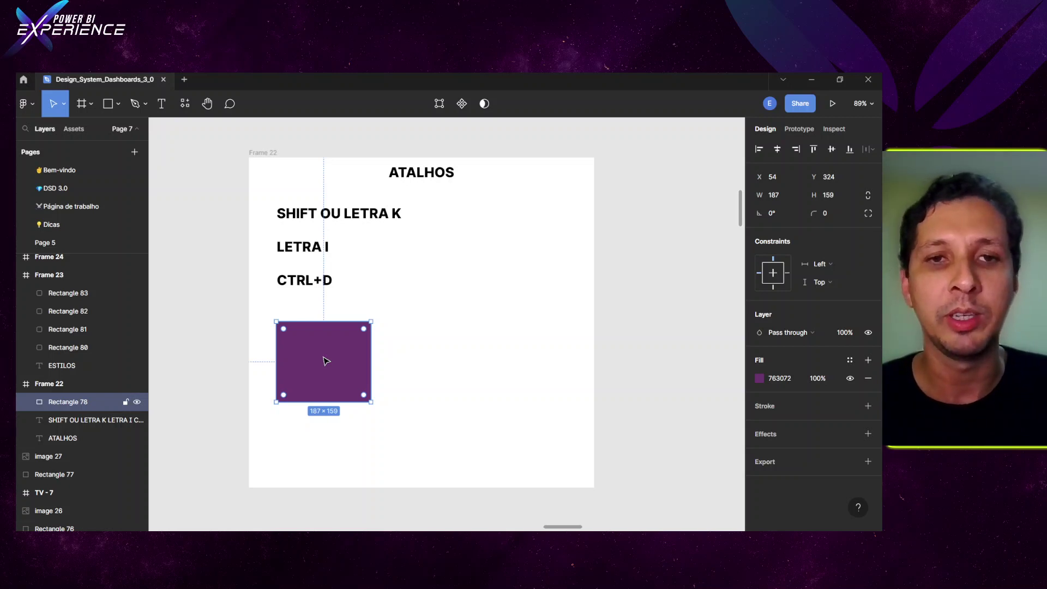
{"action": "key", "text": "ctrl+d"}
{"action": "left_click_drag", "start_coordinate": [325, 361], "coordinate": [427, 360]}
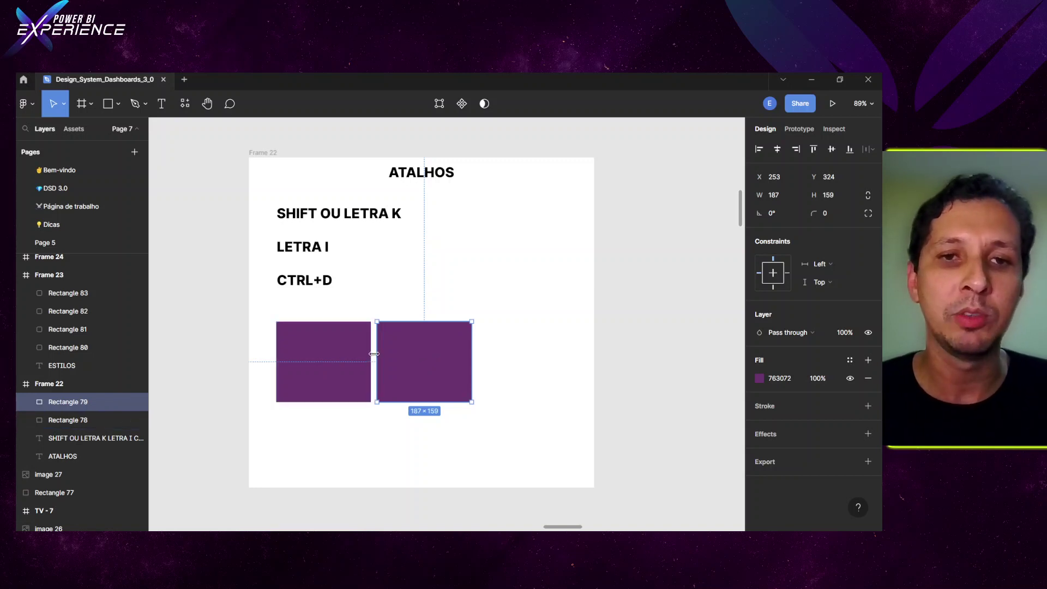
{"action": "key", "text": "ctrl+d"}
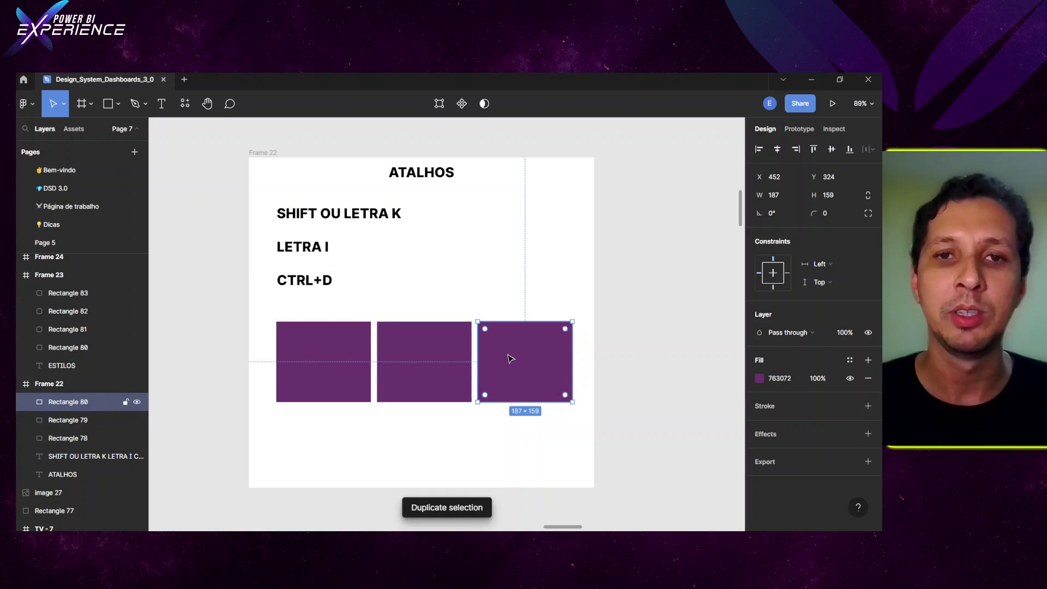
Measure the gaps between the middle purple rectangle and its neighbours in the row.
{"action": "left_click", "coordinate": [404, 362]}
{"action": "key", "text": "alt"}
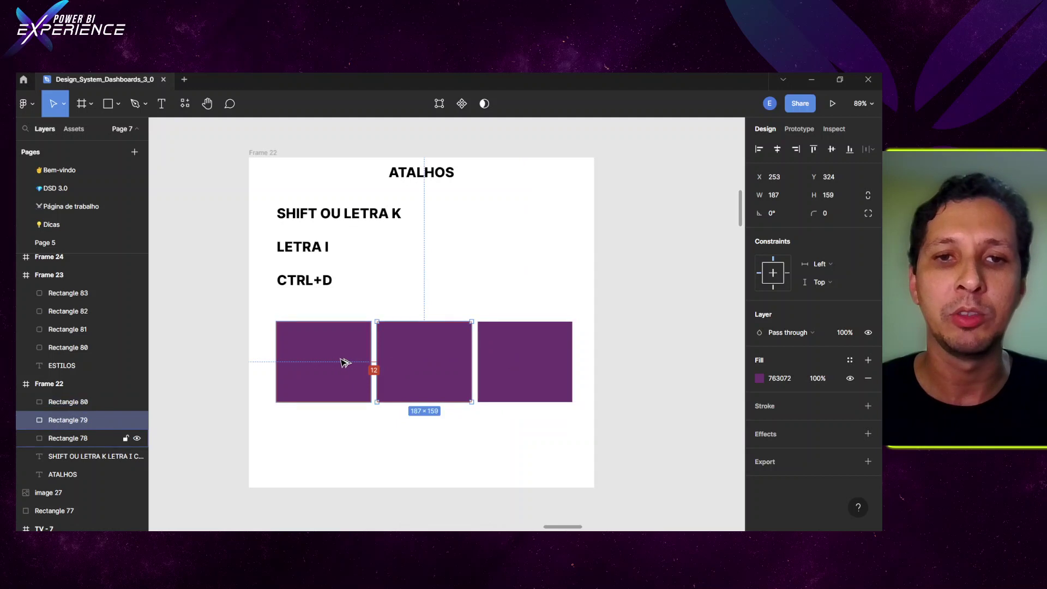
{"action": "left_click", "coordinate": [525, 368]}
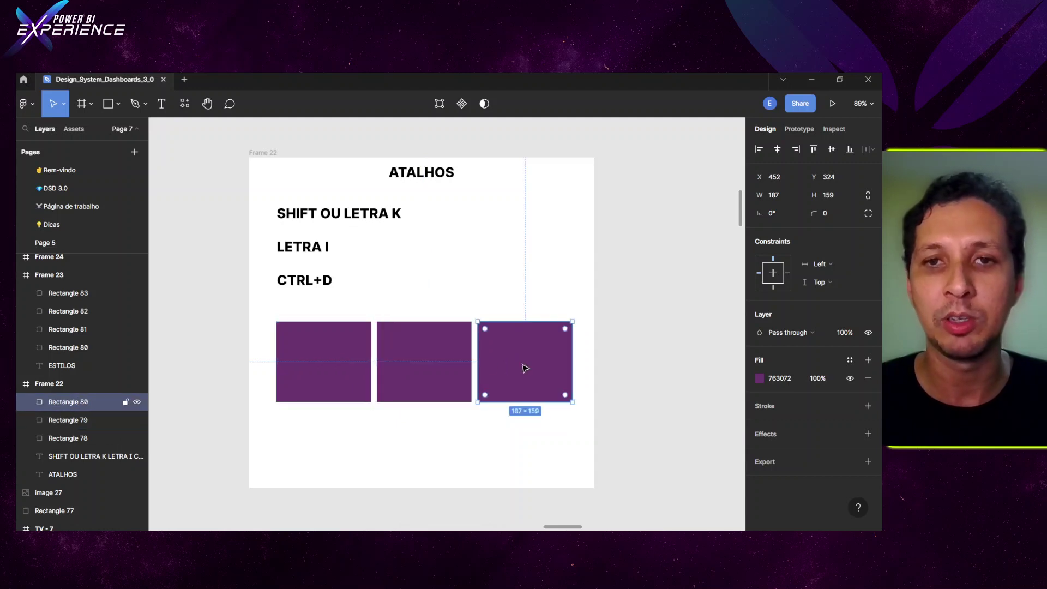
{"action": "key", "text": "alt"}
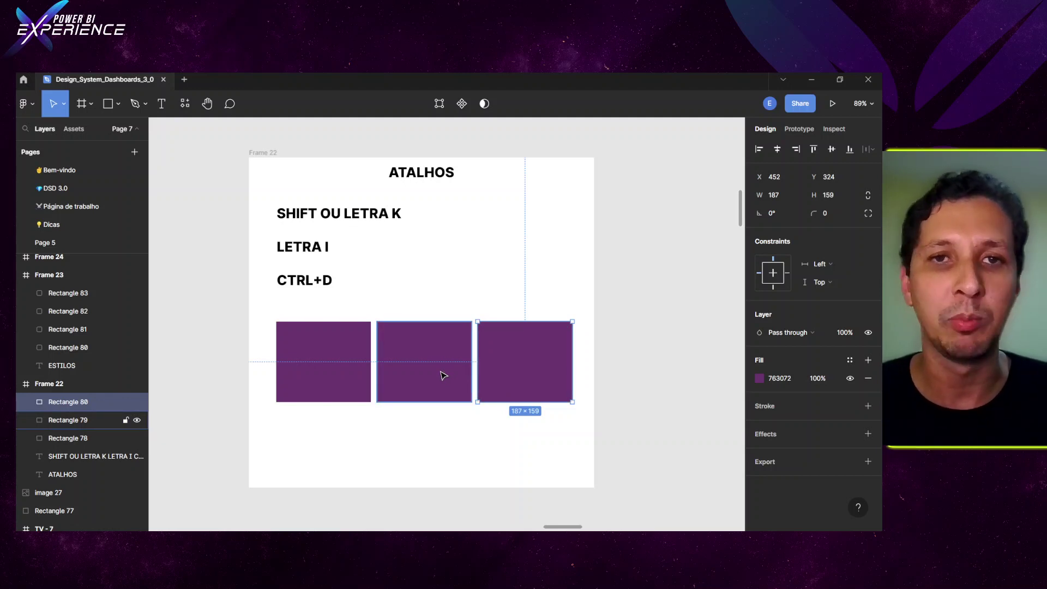
Draw a rectangle about 337 × 214 in the ESTILOS frame and position it below the colour swatches at about X 43, Y 248.
{"action": "scroll", "coordinate": [443, 375], "scroll_direction": "up", "scroll_amount": 1}
{"action": "scroll", "coordinate": [443, 375], "scroll_direction": "right", "scroll_amount": 10}
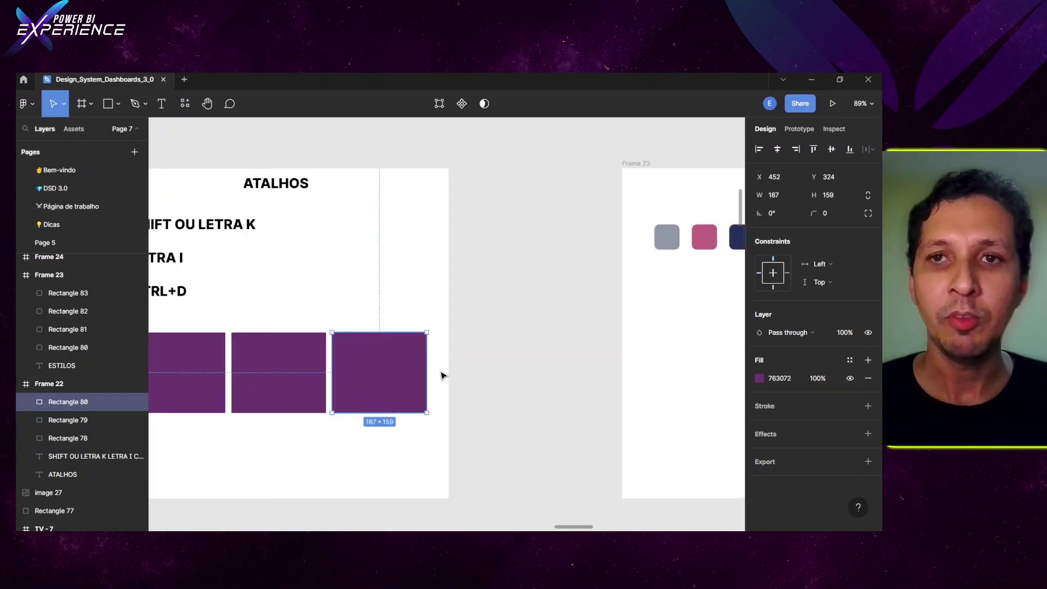
{"action": "scroll", "coordinate": [443, 375], "scroll_direction": "right", "scroll_amount": 3}
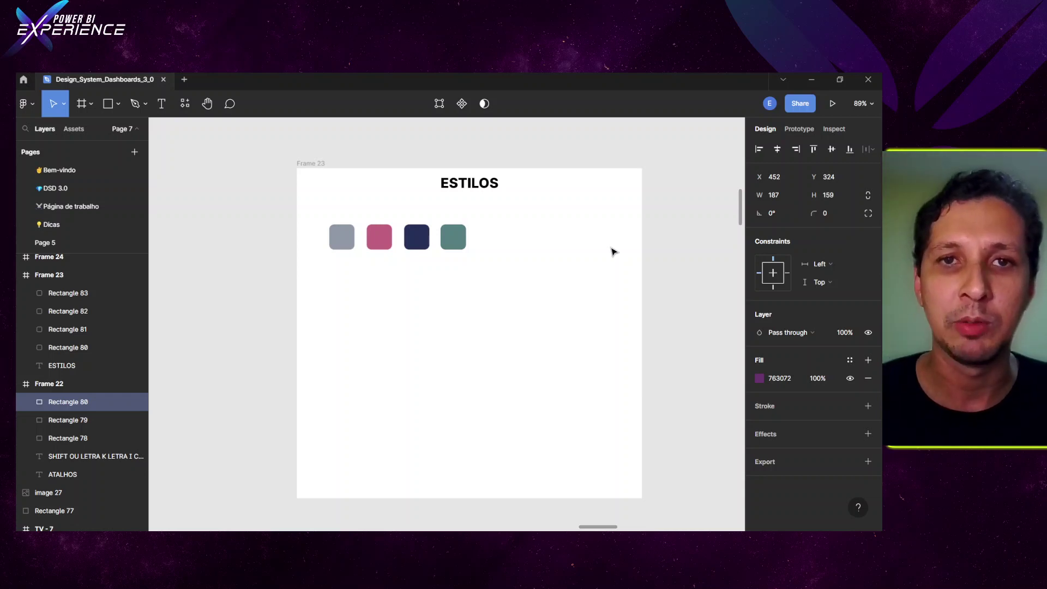
{"action": "left_click", "coordinate": [367, 266]}
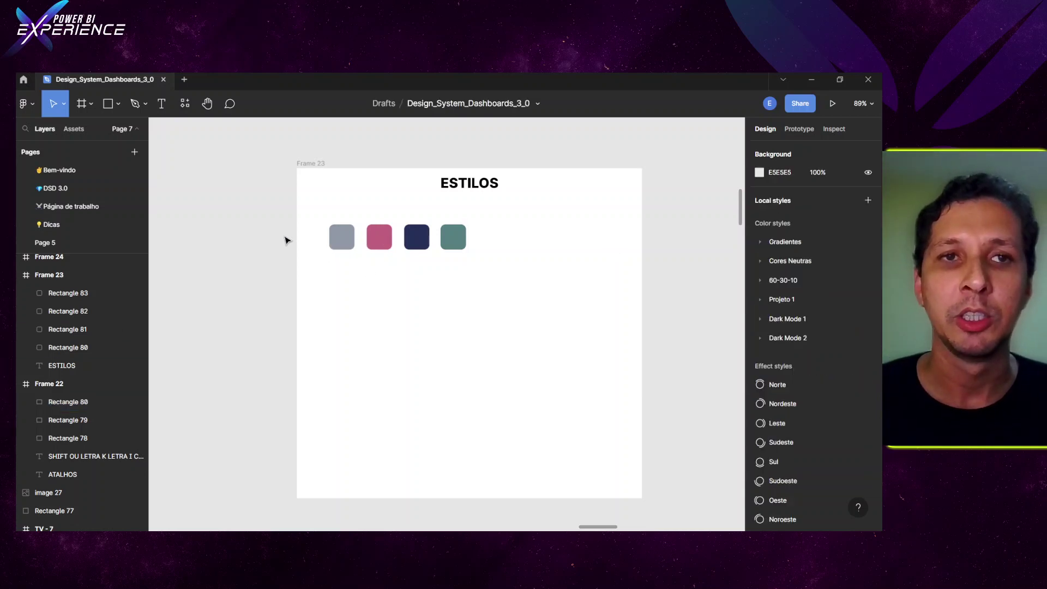
{"action": "left_click", "coordinate": [107, 107]}
{"action": "left_click_drag", "start_coordinate": [344, 303], "coordinate": [515, 415]}
{"action": "left_click_drag", "start_coordinate": [456, 371], "coordinate": [433, 379]}
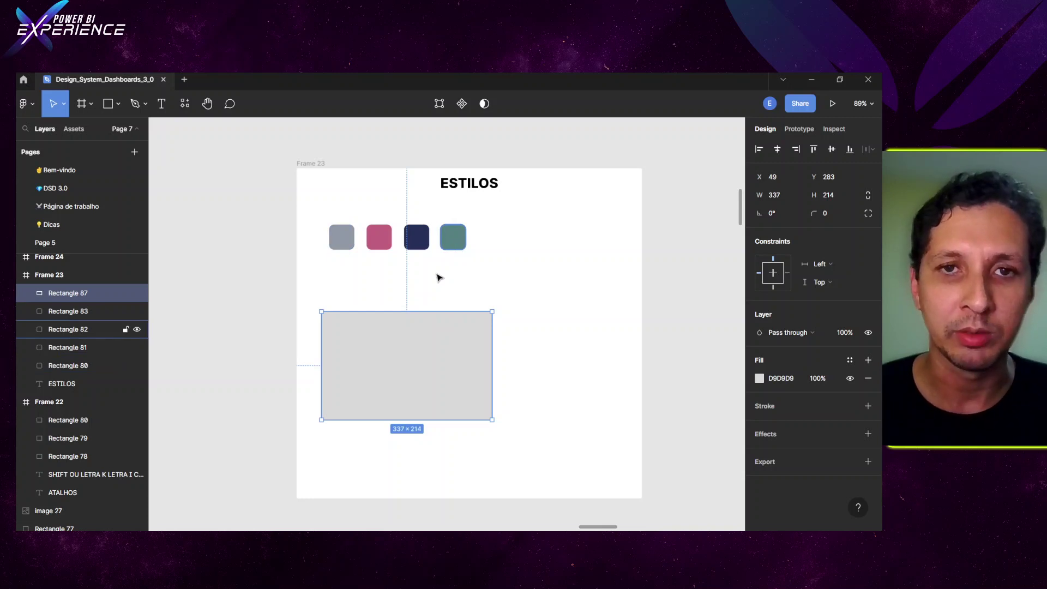
{"action": "left_click_drag", "start_coordinate": [416, 357], "coordinate": [416, 342]}
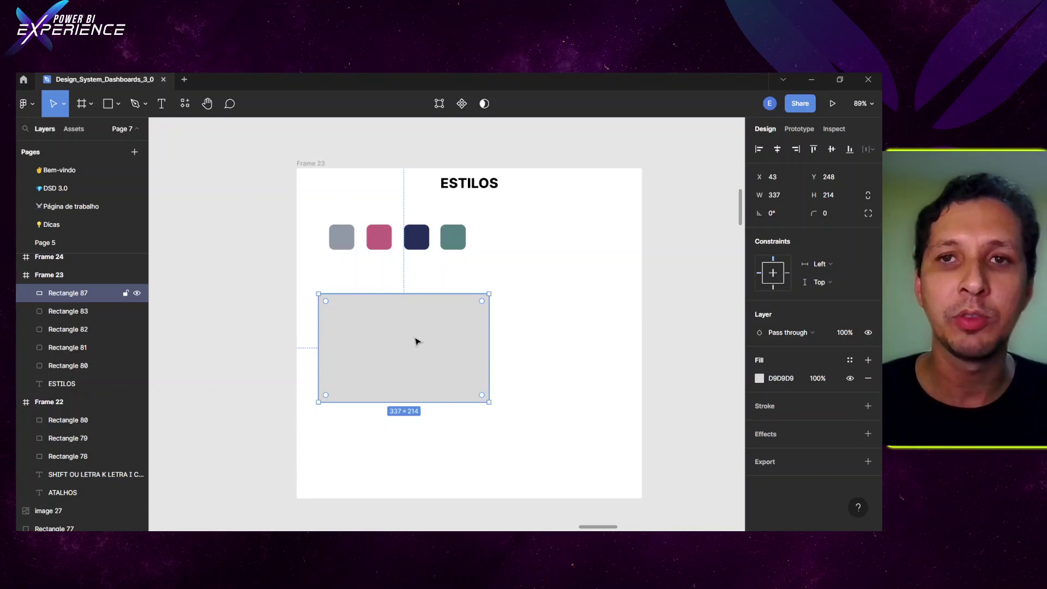
{"action": "scroll", "coordinate": [499, 343], "scroll_direction": "up", "scroll_amount": 5}
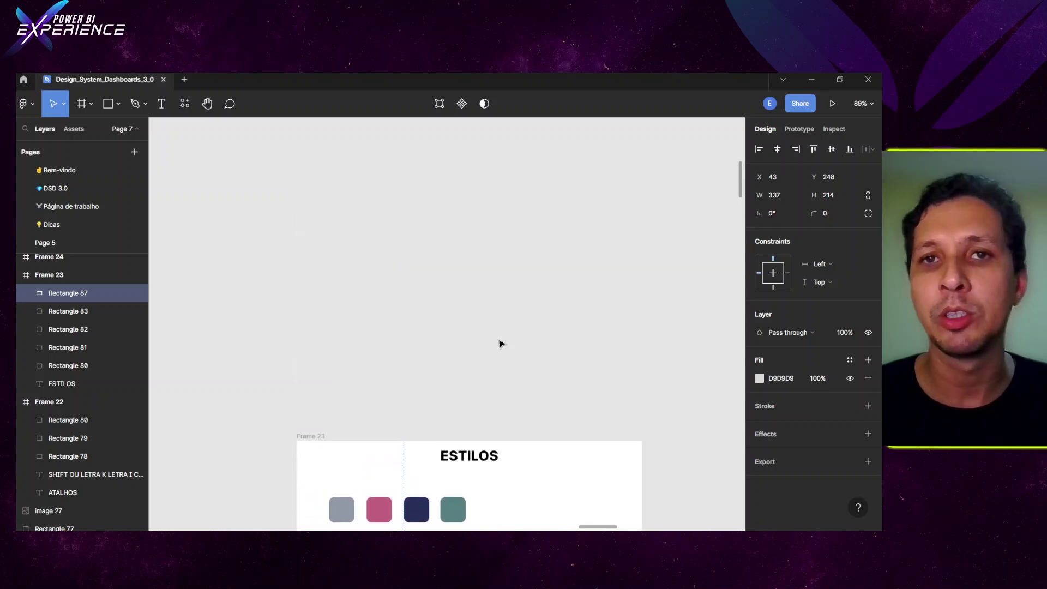
{"action": "scroll", "coordinate": [499, 343], "scroll_direction": "down", "scroll_amount": 1}
{"action": "scroll", "coordinate": [498, 343], "scroll_direction": "down", "scroll_amount": 3}
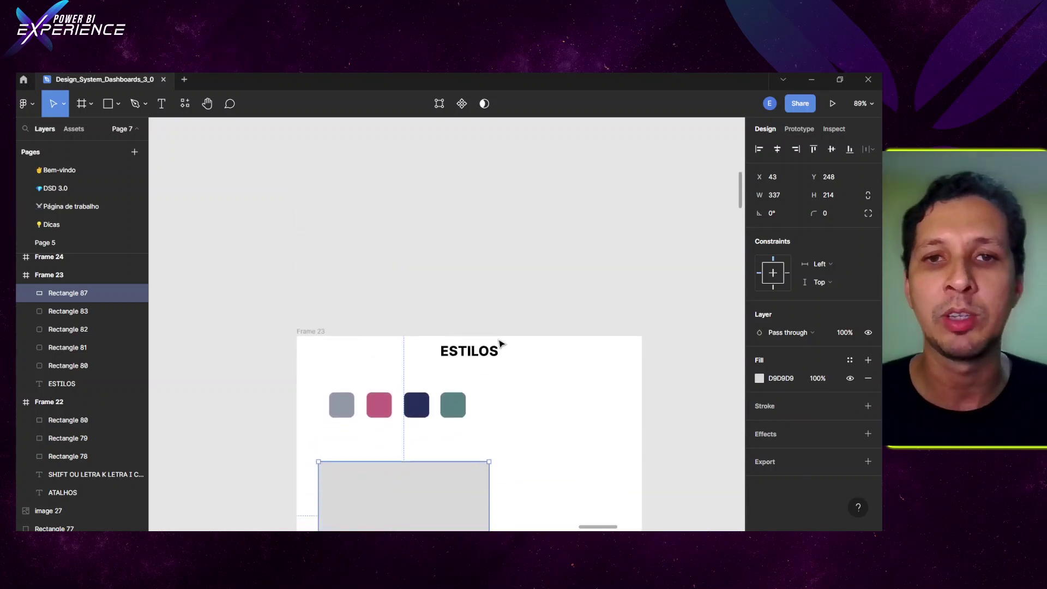
{"action": "scroll", "coordinate": [498, 343], "scroll_direction": "up", "scroll_amount": 3}
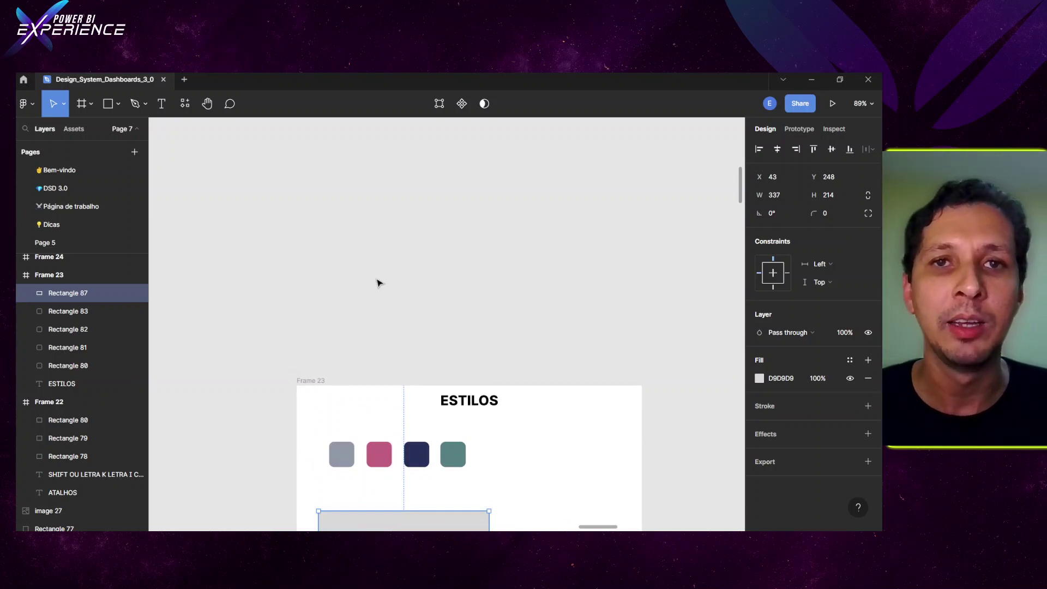
{"action": "scroll", "coordinate": [379, 283], "scroll_direction": "left", "scroll_amount": 5}
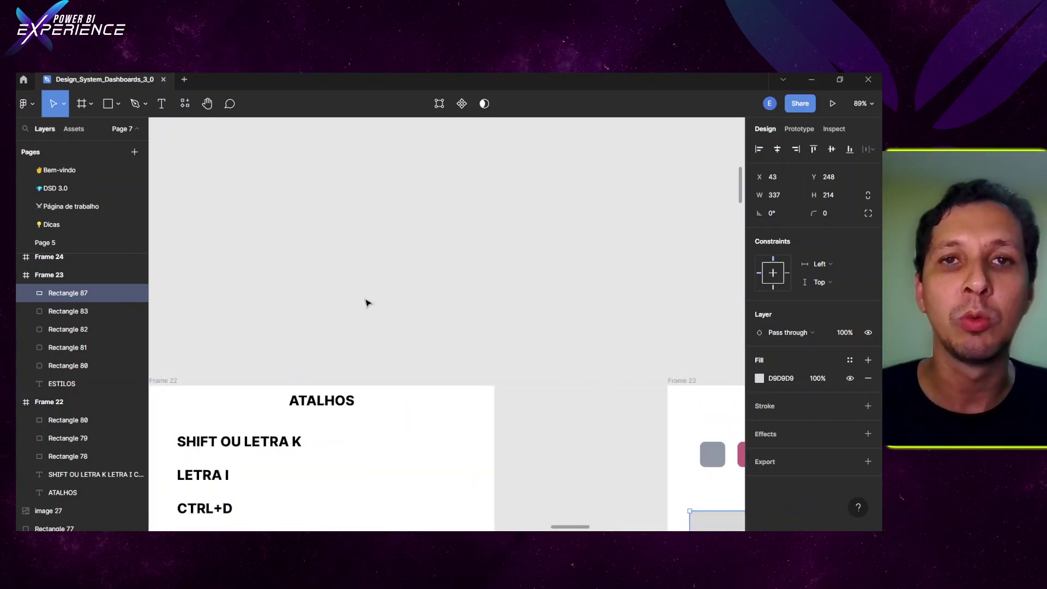
{"action": "scroll", "coordinate": [470, 290], "scroll_direction": "right", "scroll_amount": 3}
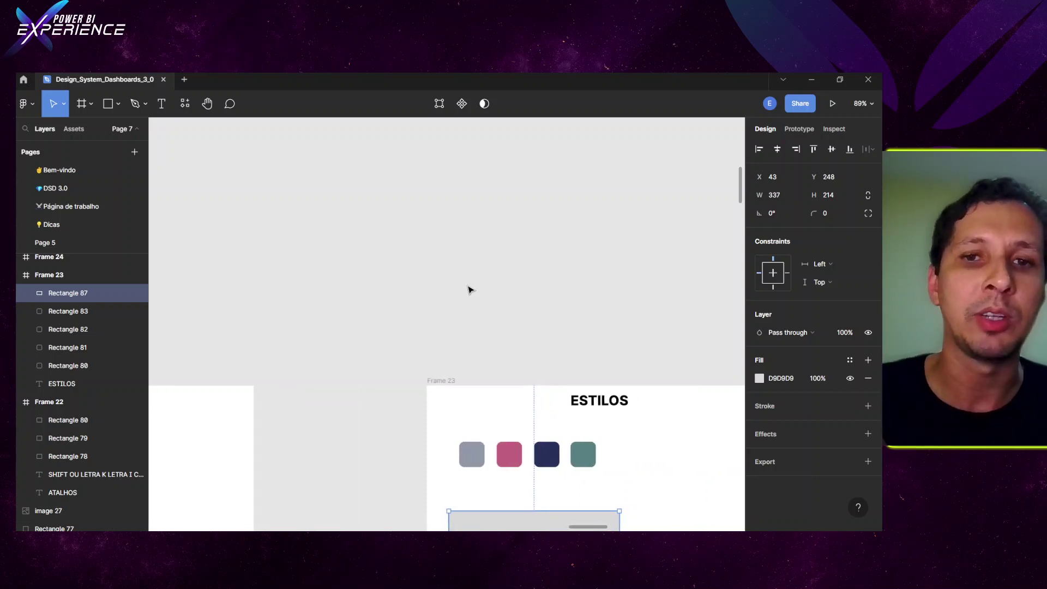
Move the grey rectangle in the ESTILOS frame straight down to about Y 379, leaving more space beneath the swatches.
{"action": "scroll", "coordinate": [507, 367], "scroll_direction": "down", "scroll_amount": 3}
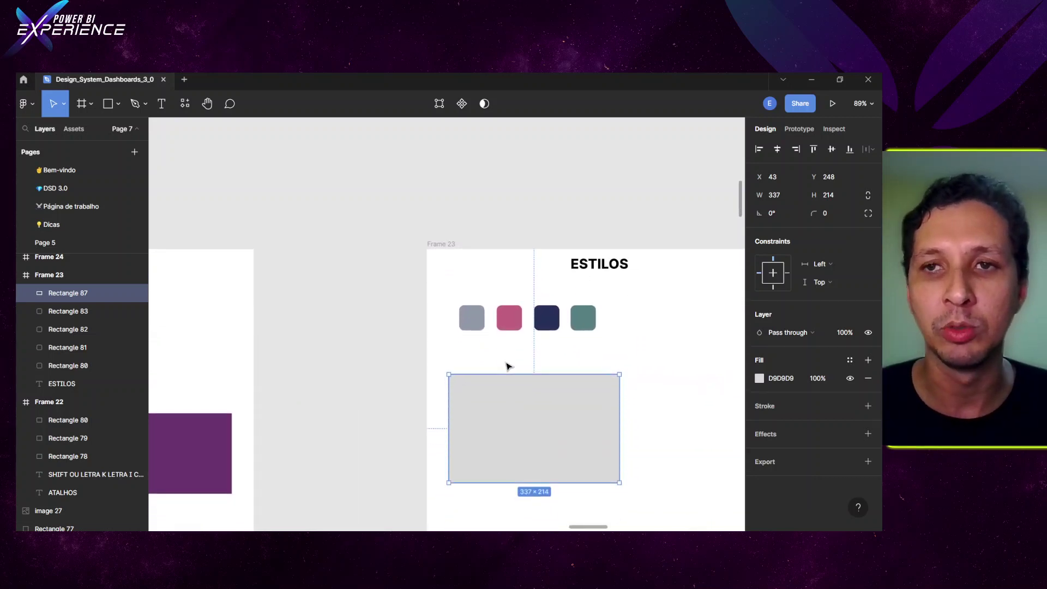
{"action": "scroll", "coordinate": [507, 367], "scroll_direction": "right", "scroll_amount": 2}
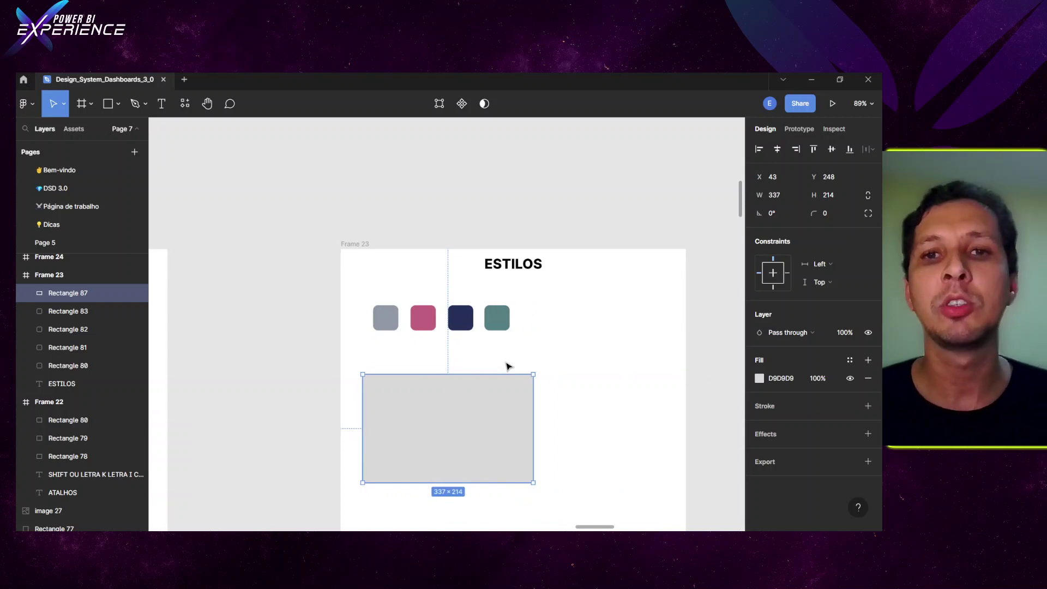
{"action": "scroll", "coordinate": [508, 367], "scroll_direction": "down", "scroll_amount": 2}
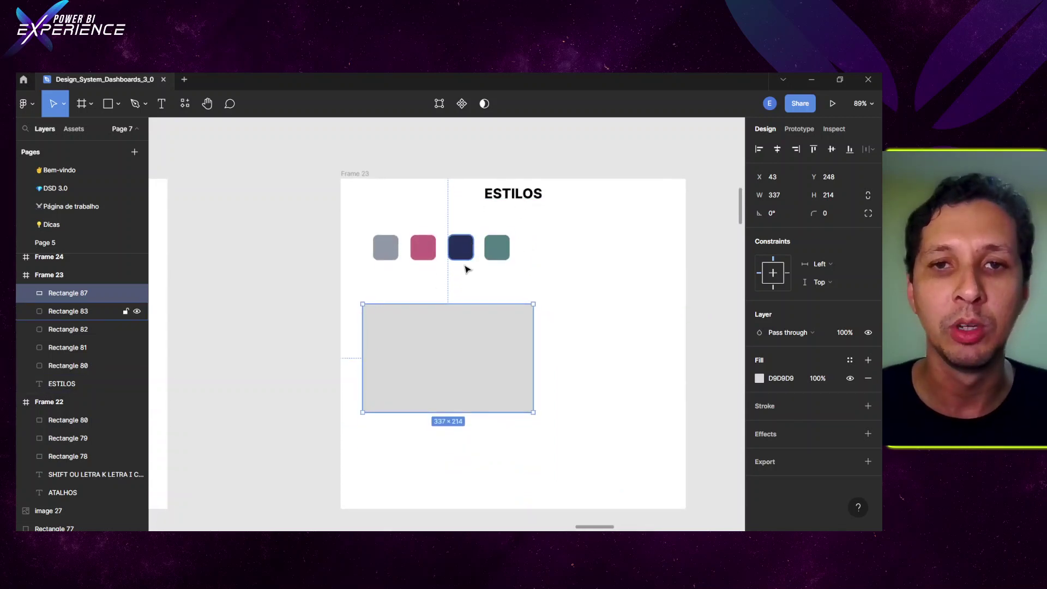
{"action": "left_click_drag", "start_coordinate": [460, 343], "coordinate": [459, 409]}
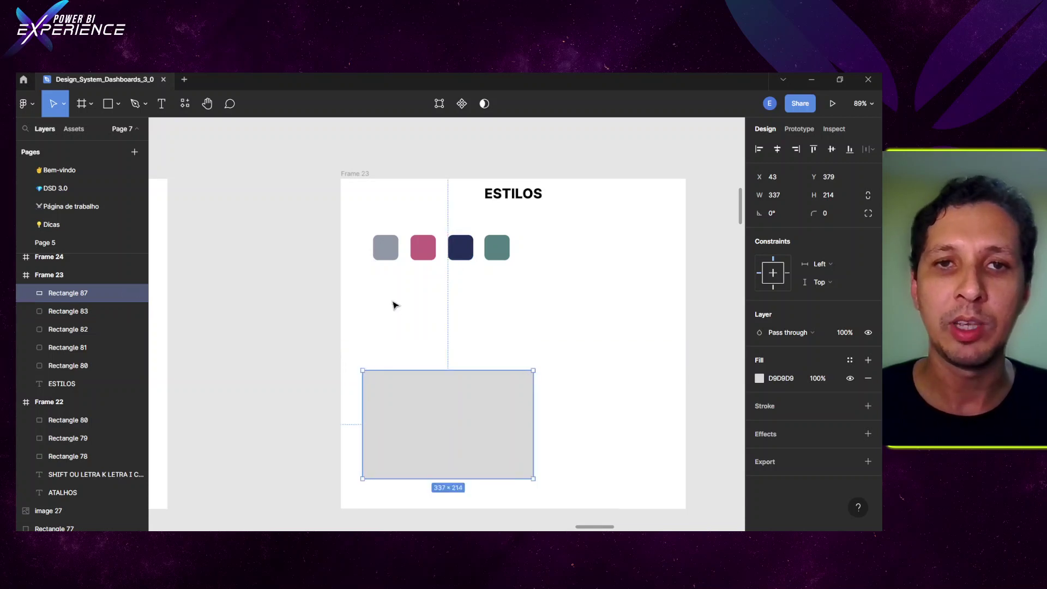
Create a new colour style named "COR 1" from the fill of the grey swatch in the ESTILOS frame.
{"action": "left_click", "coordinate": [386, 255]}
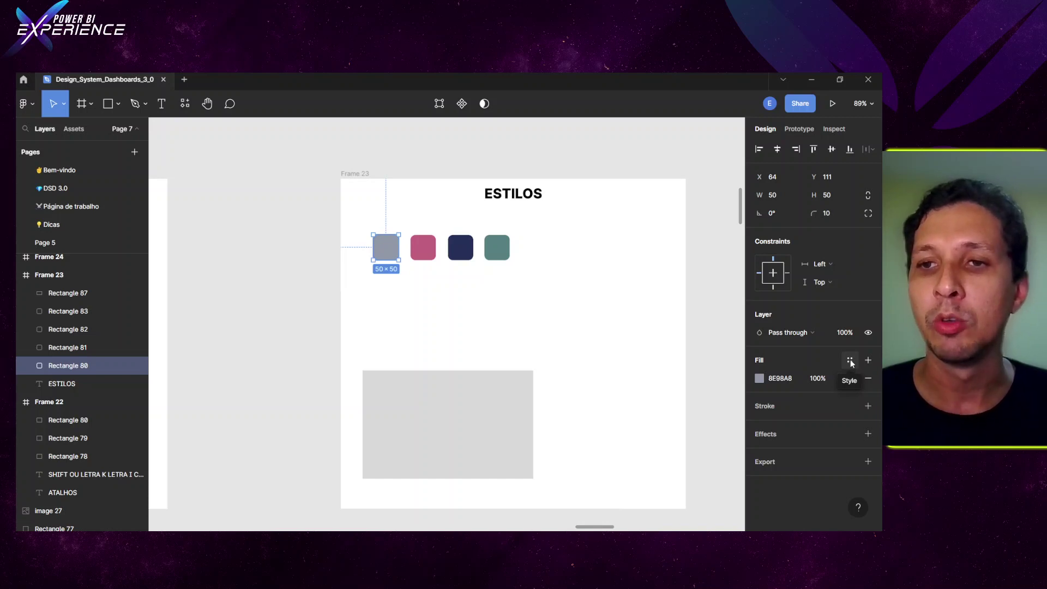
{"action": "left_click", "coordinate": [850, 363]}
{"action": "scroll", "coordinate": [838, 422], "scroll_direction": "down", "scroll_amount": 4}
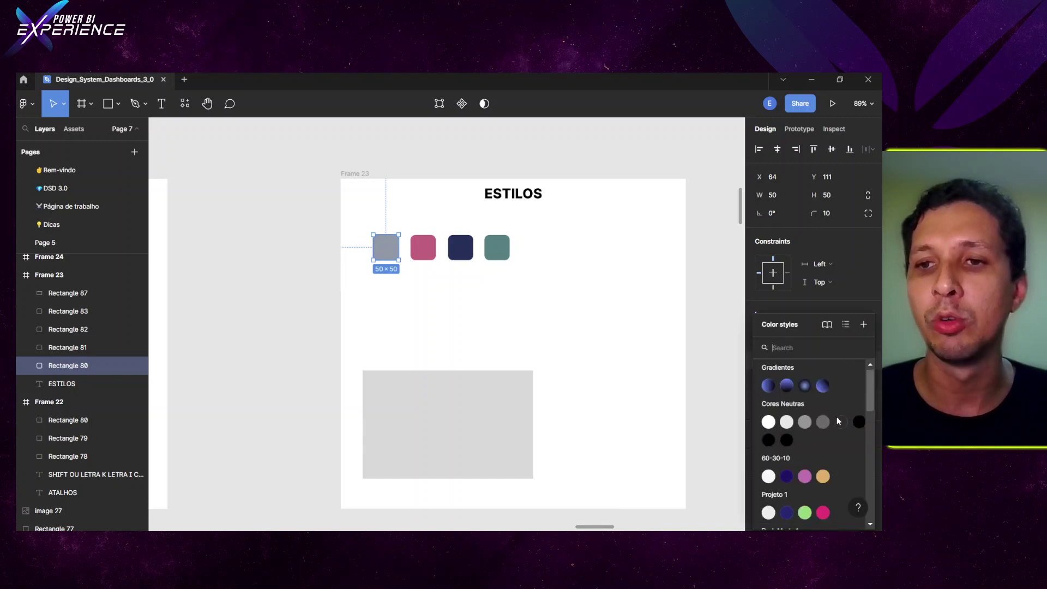
{"action": "scroll", "coordinate": [838, 421], "scroll_direction": "down", "scroll_amount": 3}
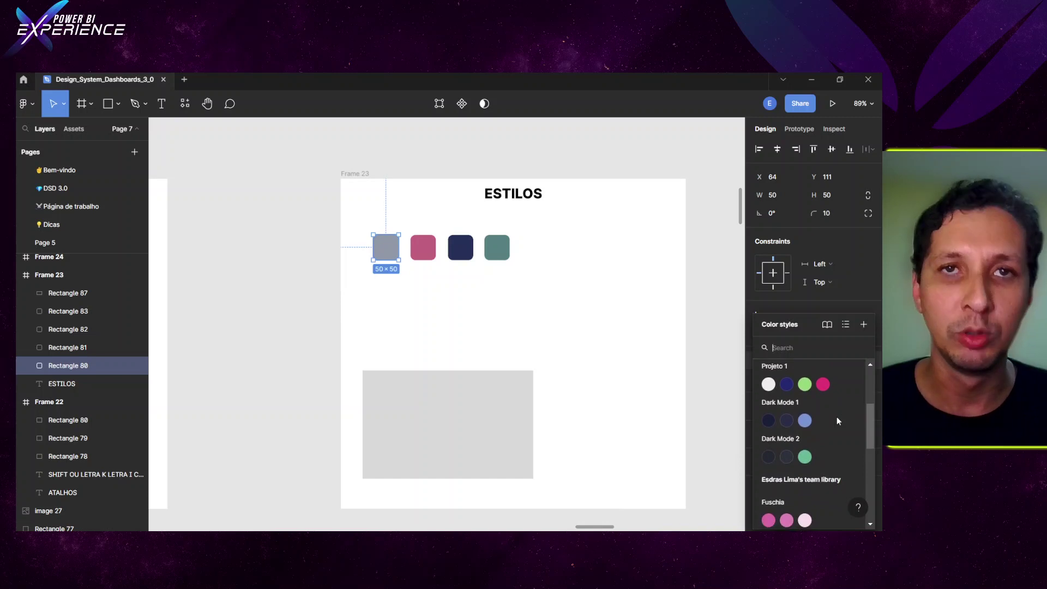
{"action": "scroll", "coordinate": [838, 421], "scroll_direction": "up", "scroll_amount": 1}
{"action": "scroll", "coordinate": [838, 422], "scroll_direction": "up", "scroll_amount": 2}
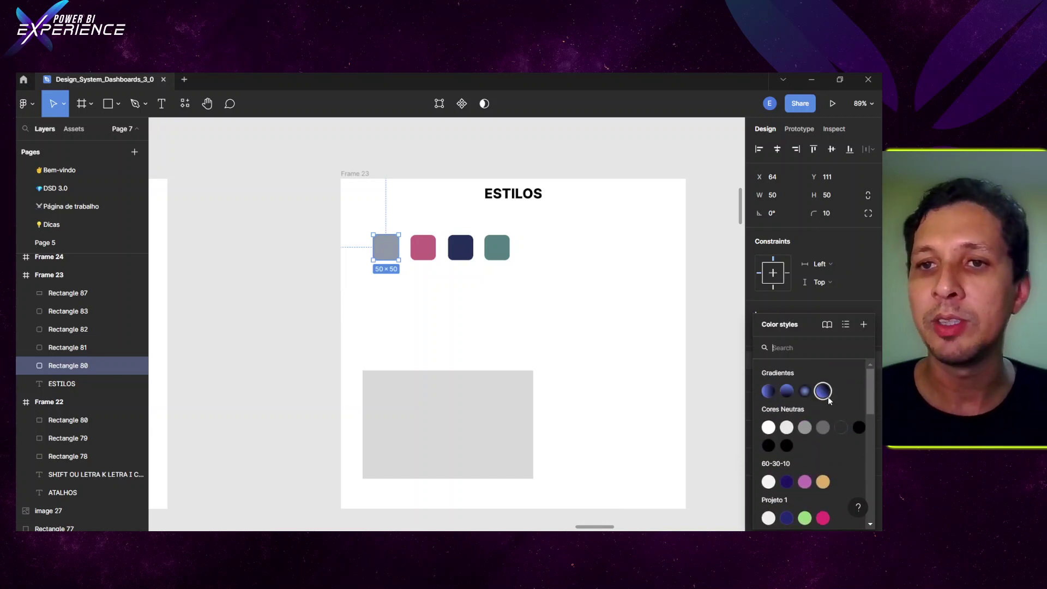
{"action": "left_click", "coordinate": [863, 326]}
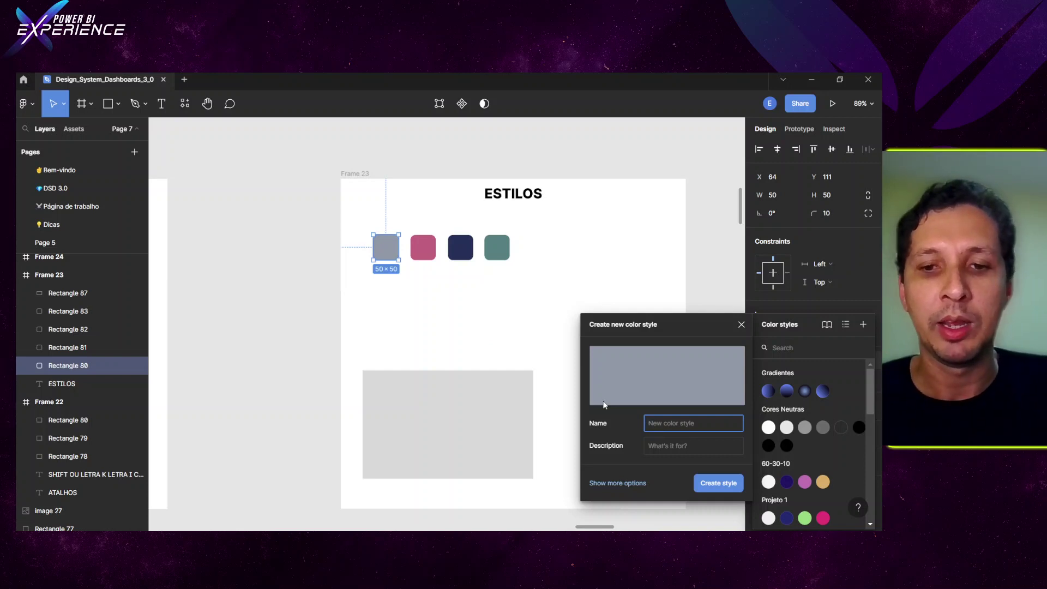
{"action": "type", "text": "COR 1"}
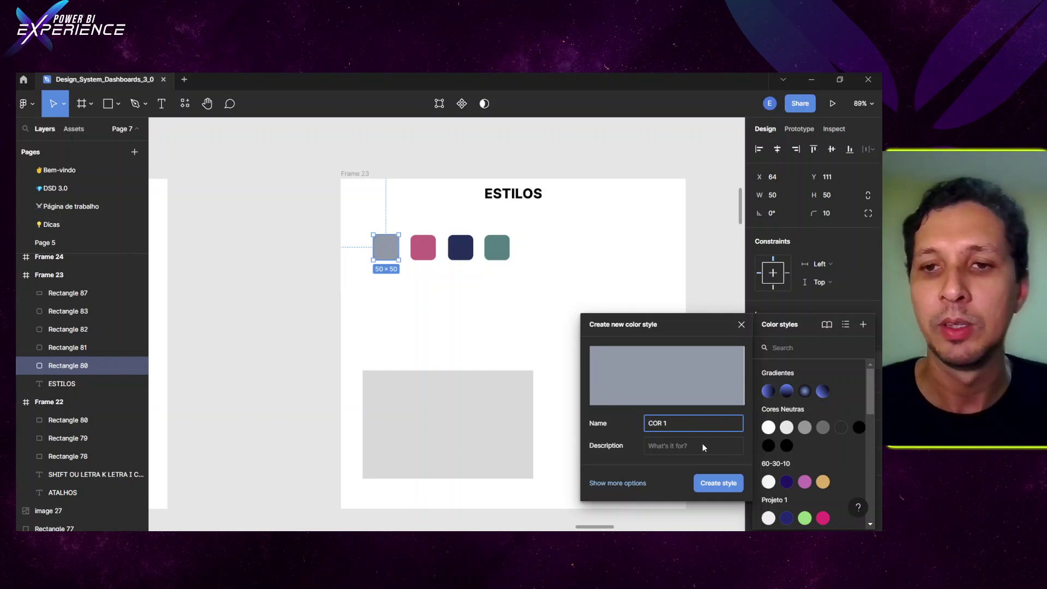
{"action": "left_click", "coordinate": [715, 486]}
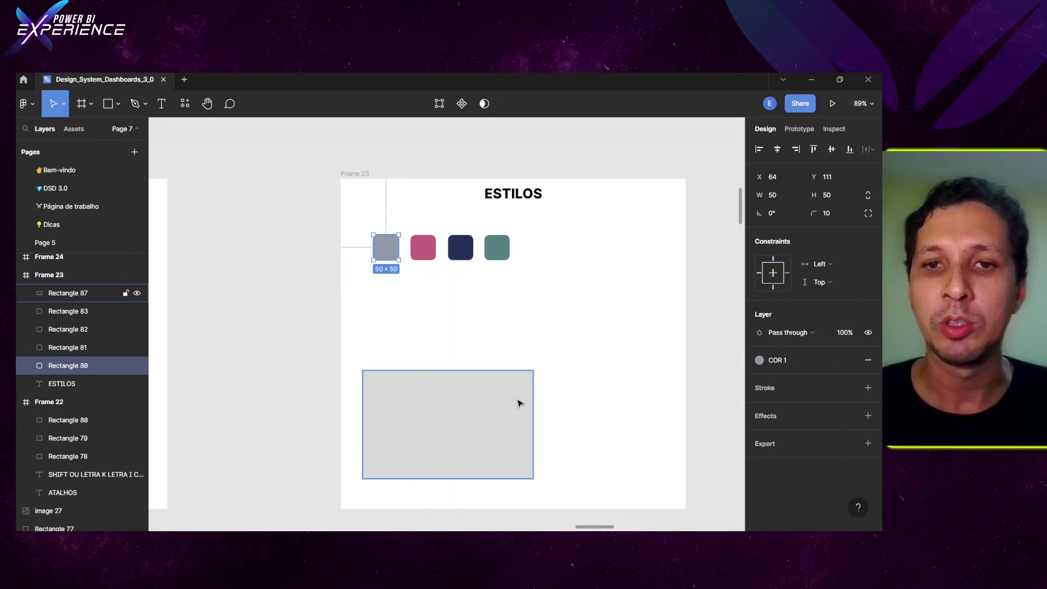
Apply the COR 1 colour style to the fill of the large rectangle below the swatches.
{"action": "left_click", "coordinate": [512, 404]}
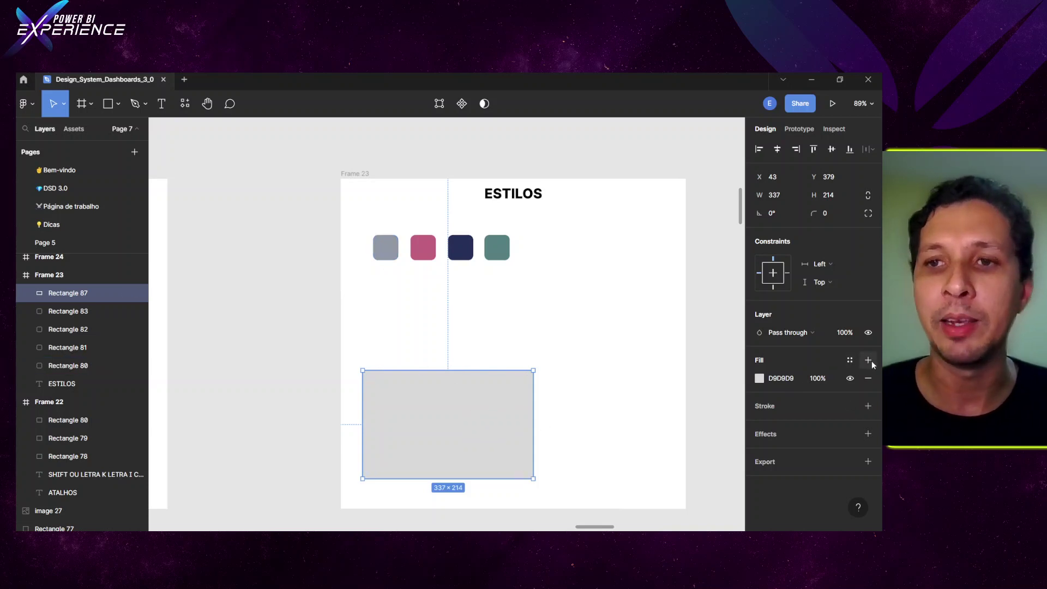
{"action": "left_click", "coordinate": [850, 361]}
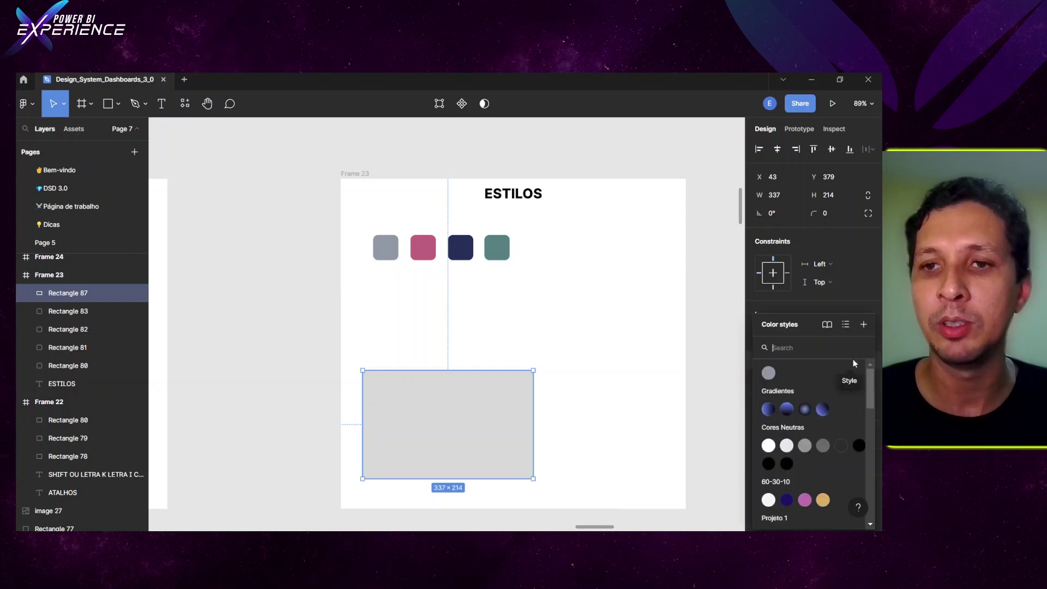
{"action": "left_click", "coordinate": [769, 374]}
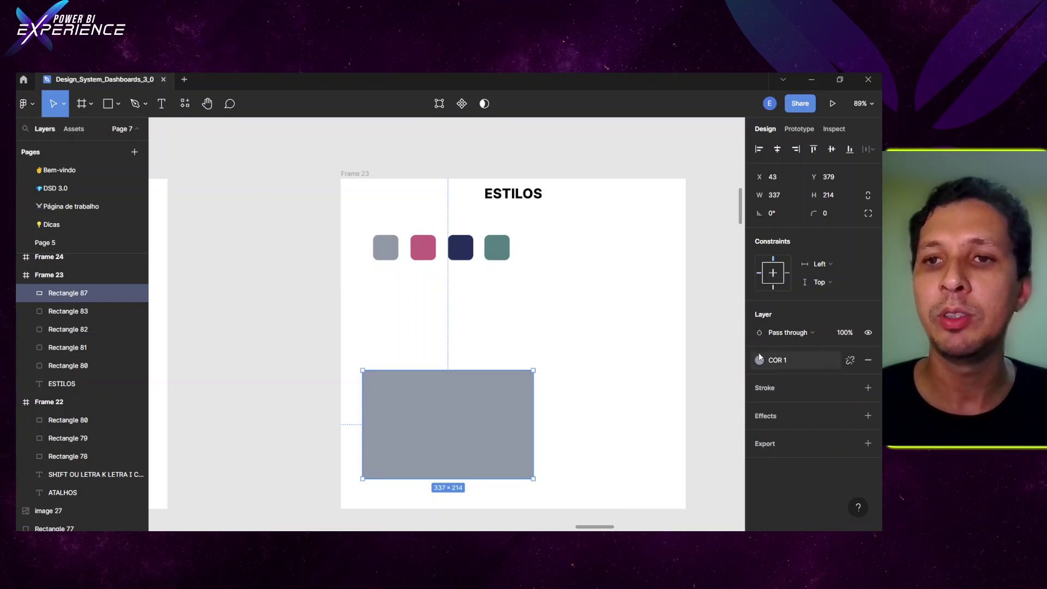
{"action": "left_click", "coordinate": [694, 331]}
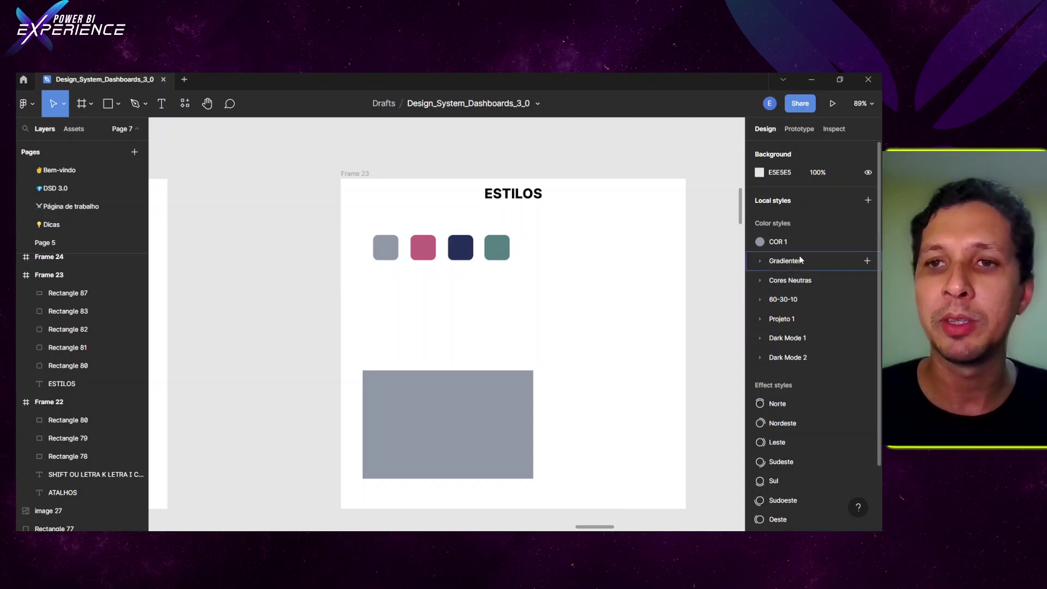
Examine the colour styles grouped under 60-30-10 and Projeto 1, collapsing each group again.
{"action": "left_click", "coordinate": [760, 300]}
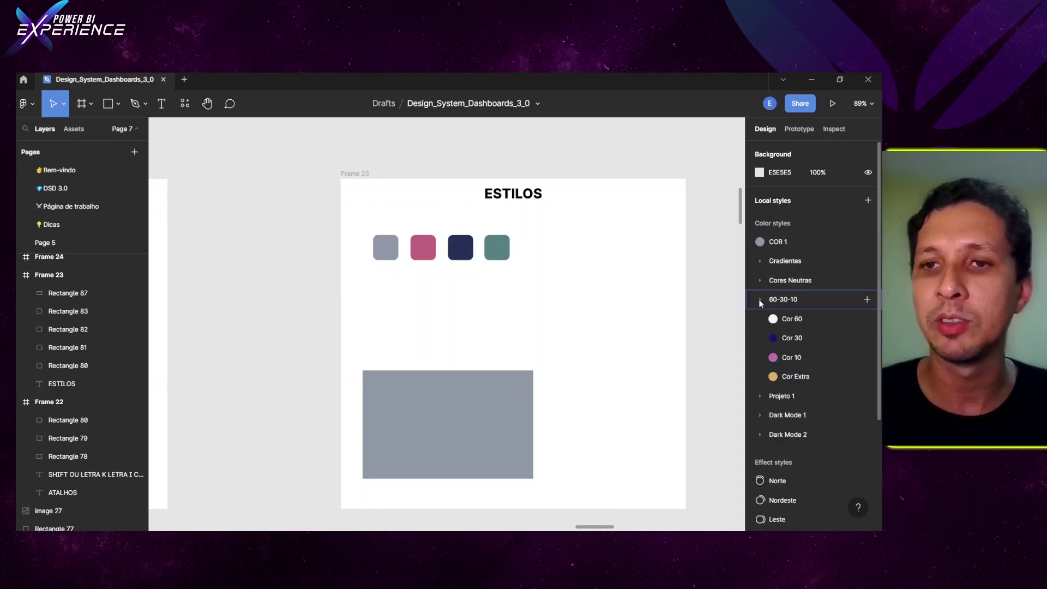
{"action": "left_click", "coordinate": [760, 301]}
{"action": "left_click", "coordinate": [760, 319]}
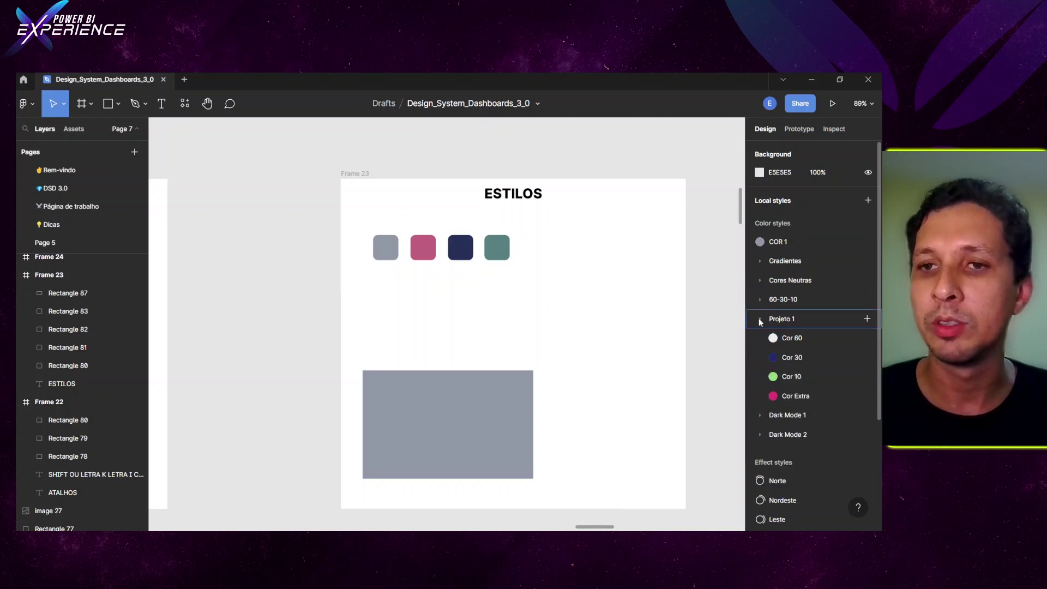
{"action": "left_click", "coordinate": [760, 319]}
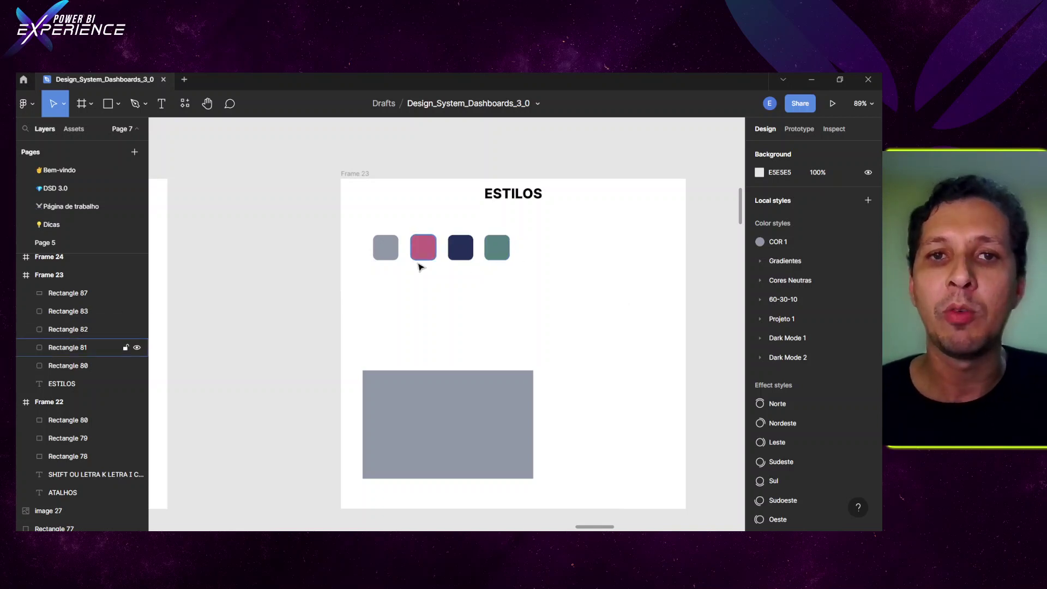
Rename the COR 1 colour style as "PROJETO A / COR 1" so it sits in a PROJETO A group.
{"action": "left_click", "coordinate": [391, 258]}
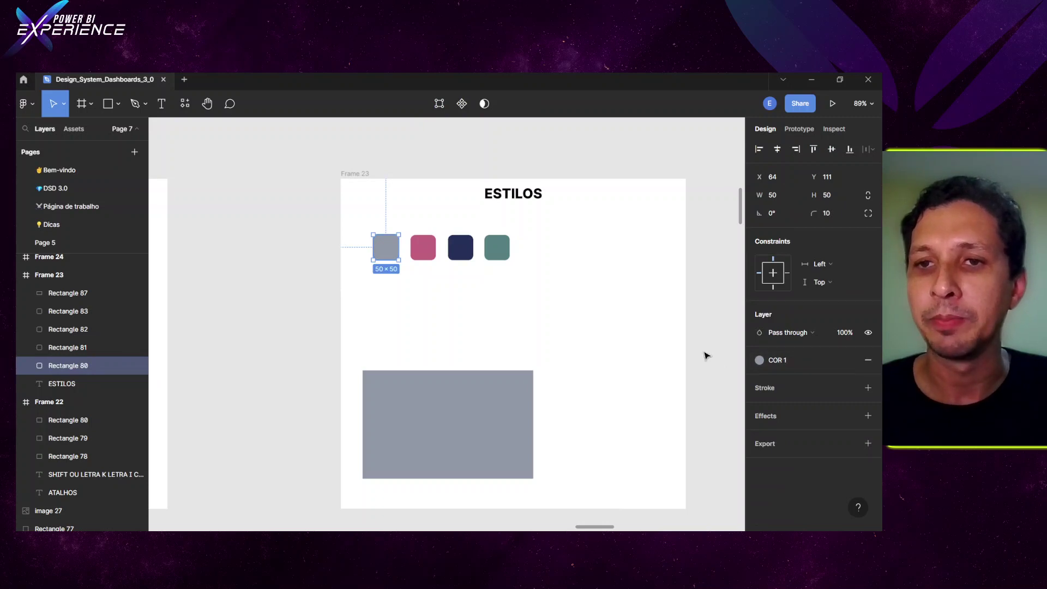
{"action": "left_click", "coordinate": [704, 355]}
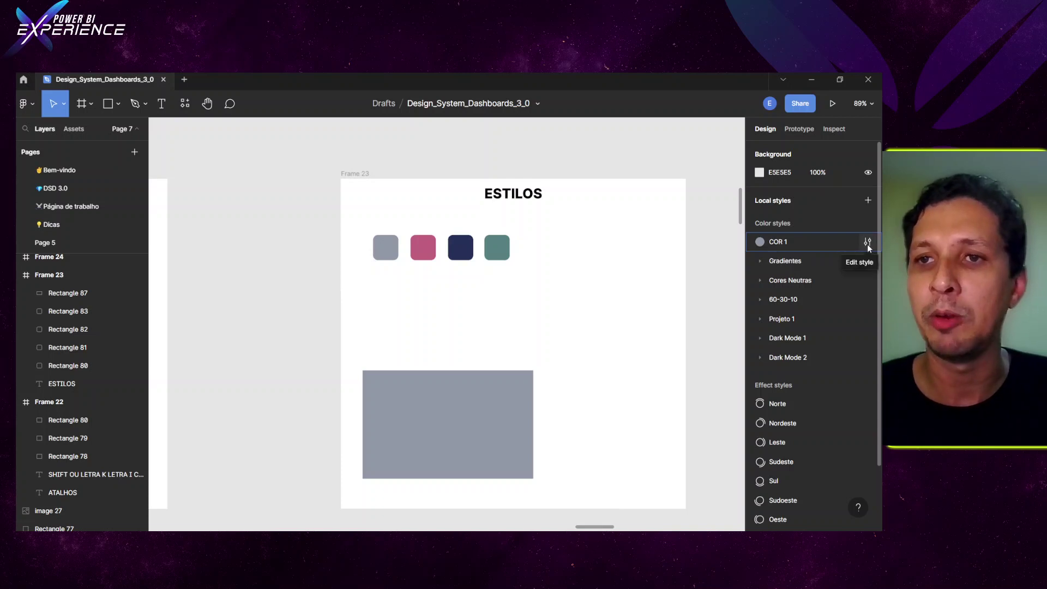
{"action": "left_click", "coordinate": [867, 242]}
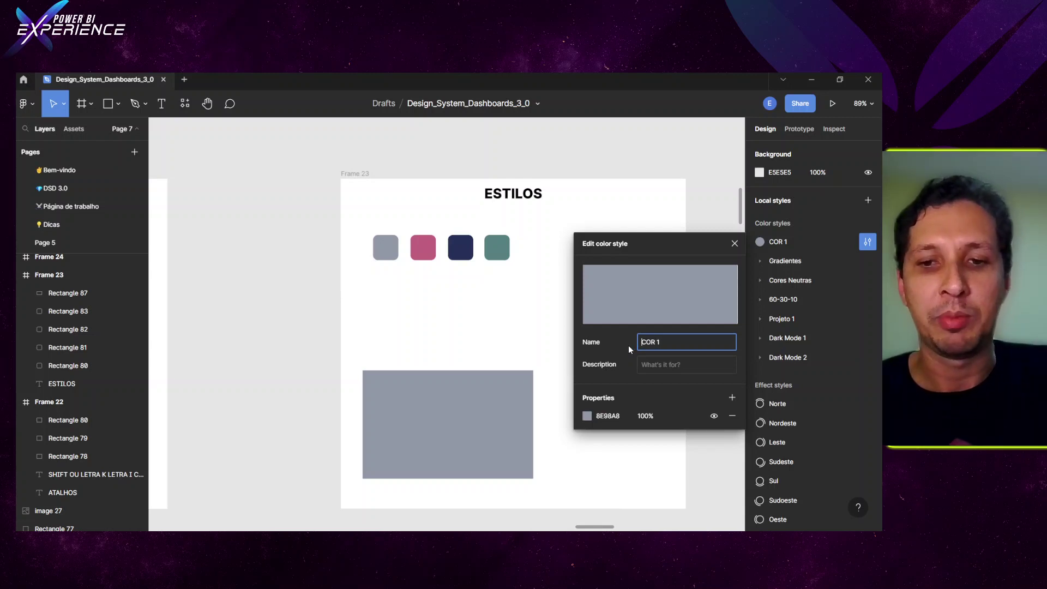
{"action": "type", "text": "PROJETO A"}
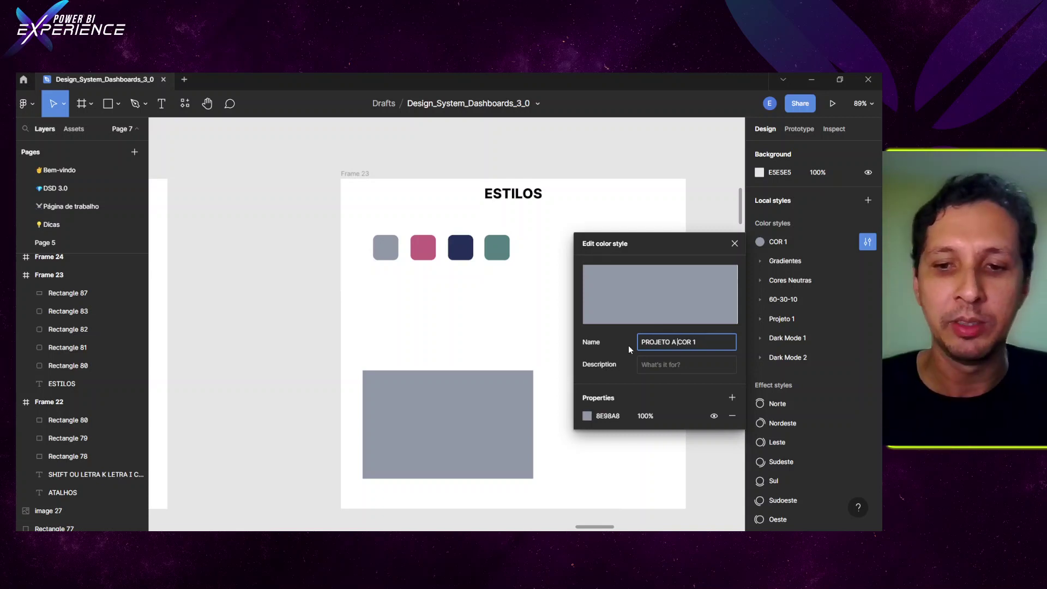
{"action": "type", "text": " /"}
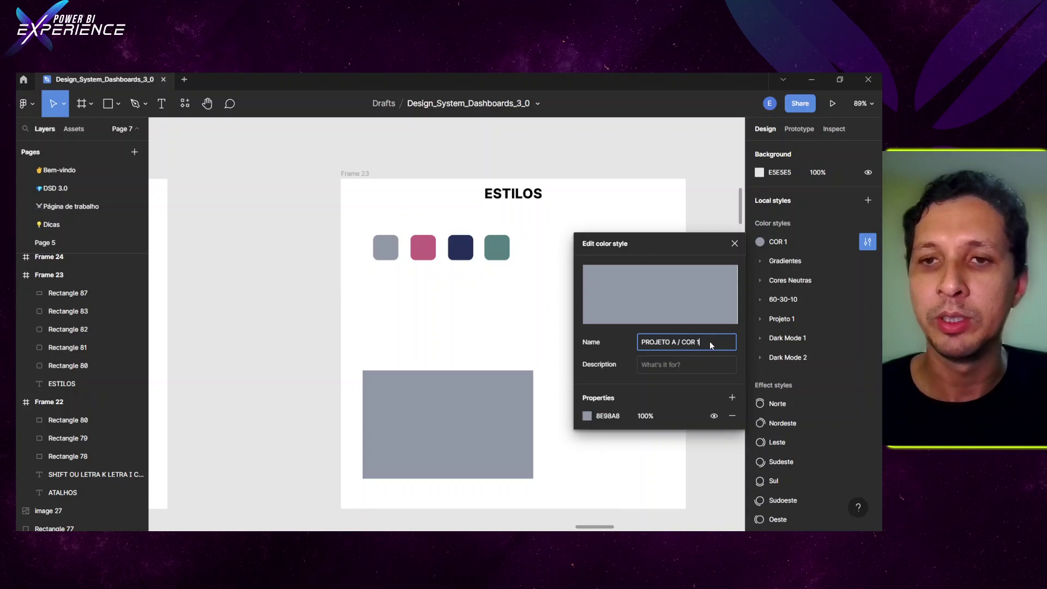
{"action": "key", "text": "Return"}
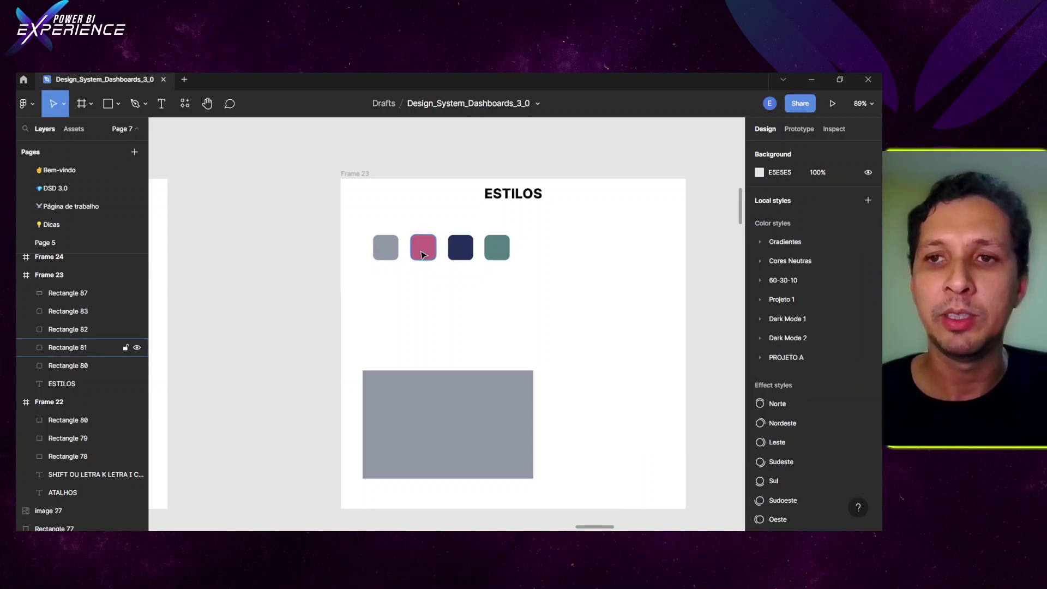
Create a colour style named "PROJETO A / COR 2" from the fill of the pink swatch.
{"action": "left_click", "coordinate": [423, 255]}
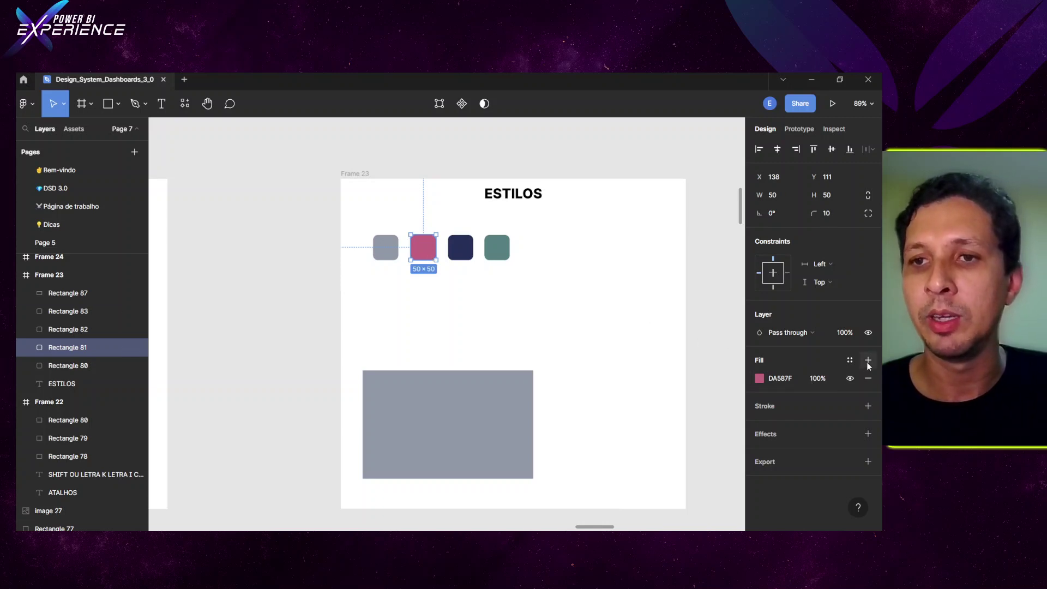
{"action": "left_click", "coordinate": [853, 361]}
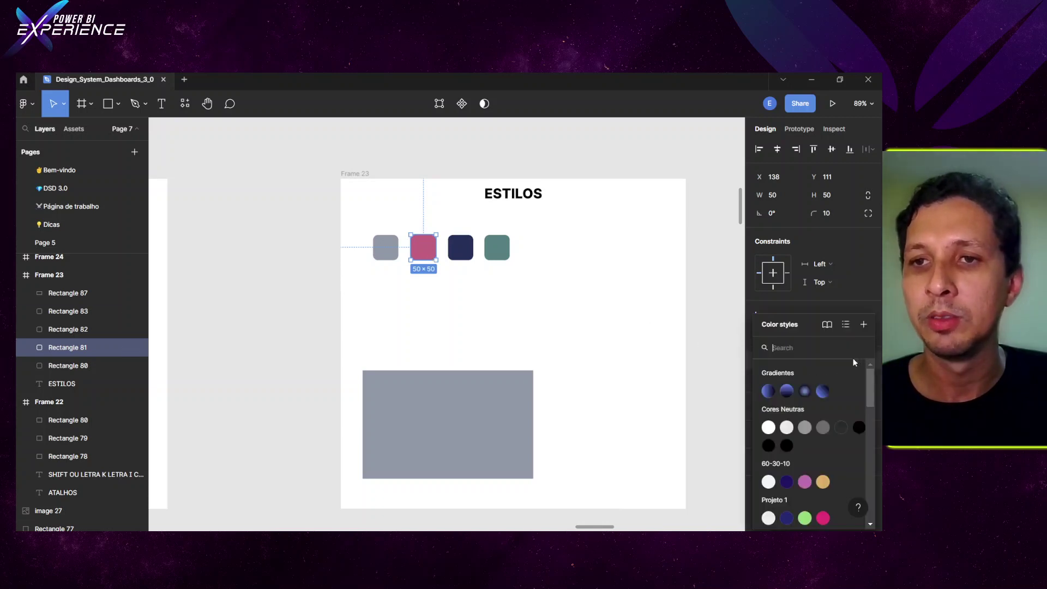
{"action": "left_click", "coordinate": [869, 327]}
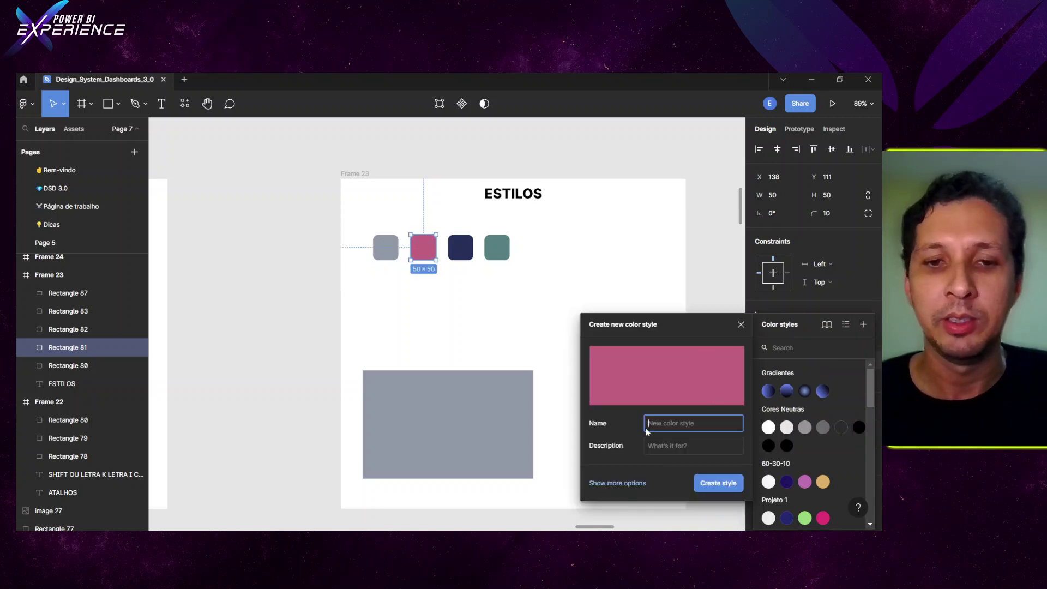
{"action": "type", "text": "PRO"}
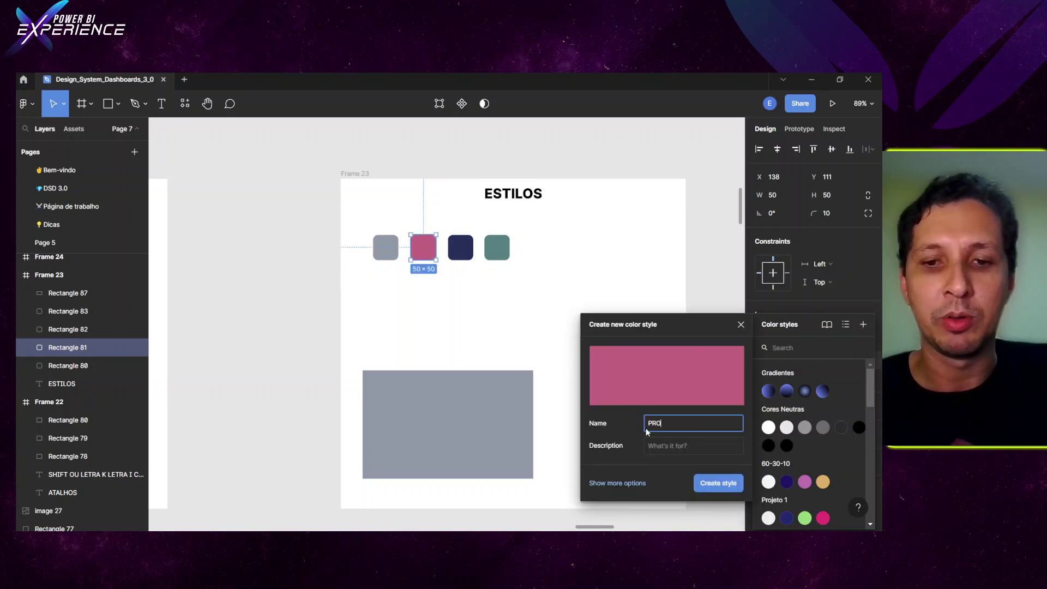
{"action": "type", "text": "JETO A"}
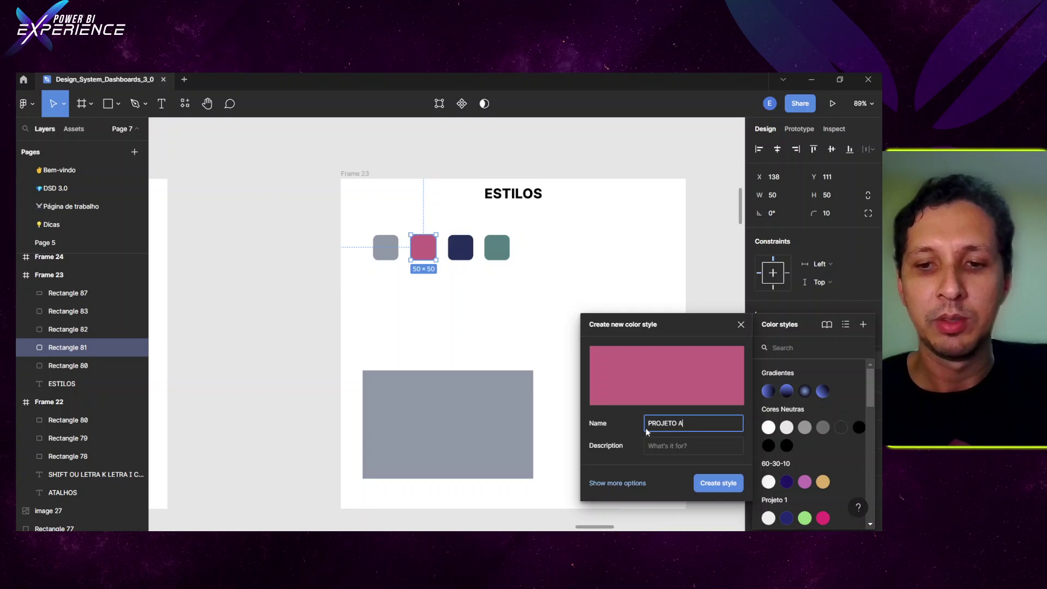
{"action": "type", "text": " /COR"}
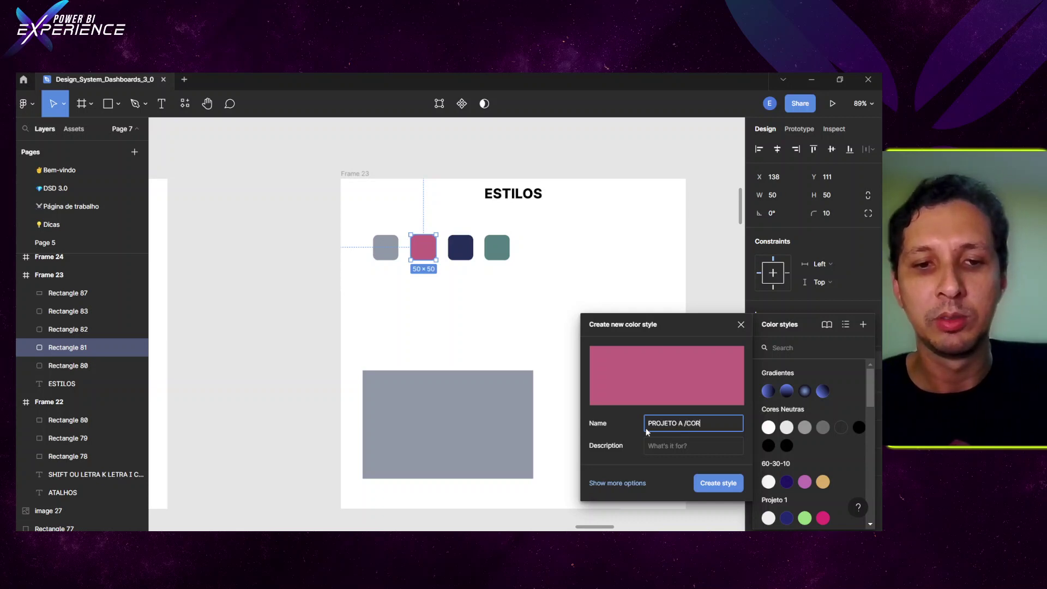
{"action": "type", "text": "2"}
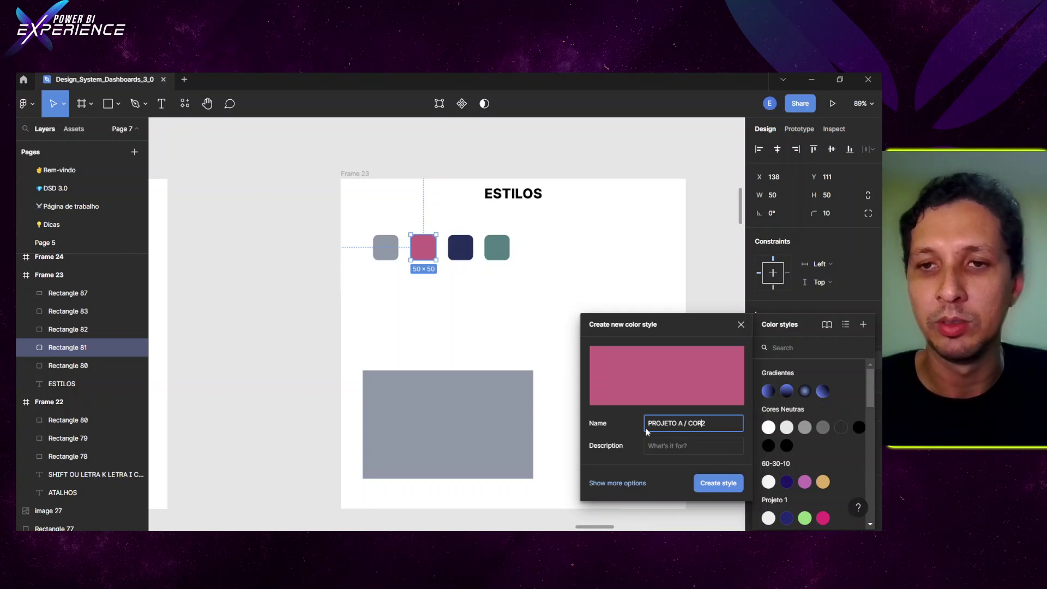
{"action": "left_click", "coordinate": [711, 484]}
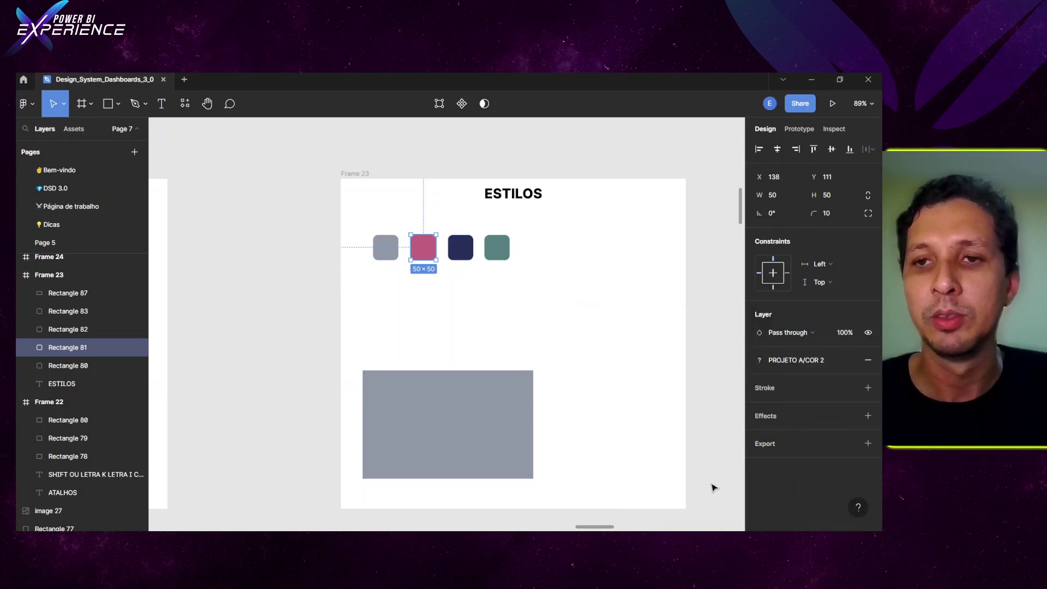
Check the colour styles contained in the PROJETO A group, then collapse it.
{"action": "left_click", "coordinate": [715, 364]}
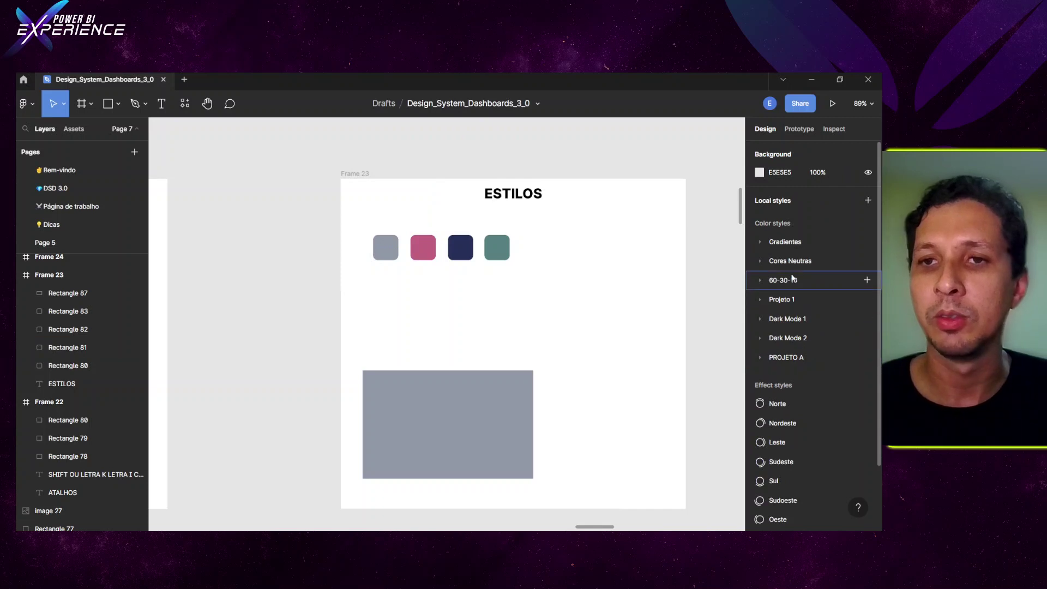
{"action": "left_click", "coordinate": [759, 358]}
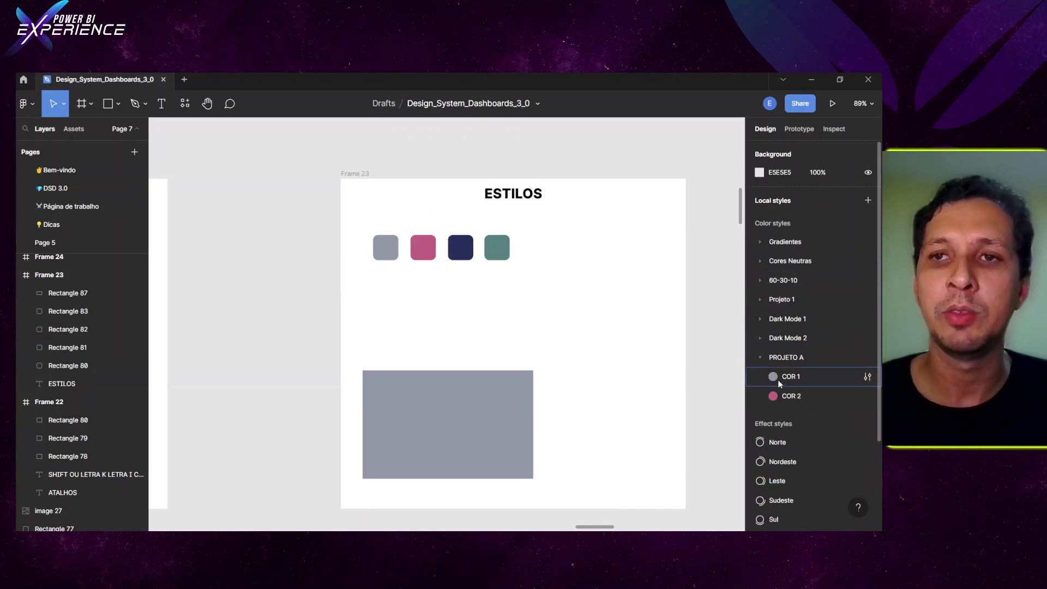
{"action": "left_click", "coordinate": [760, 357]}
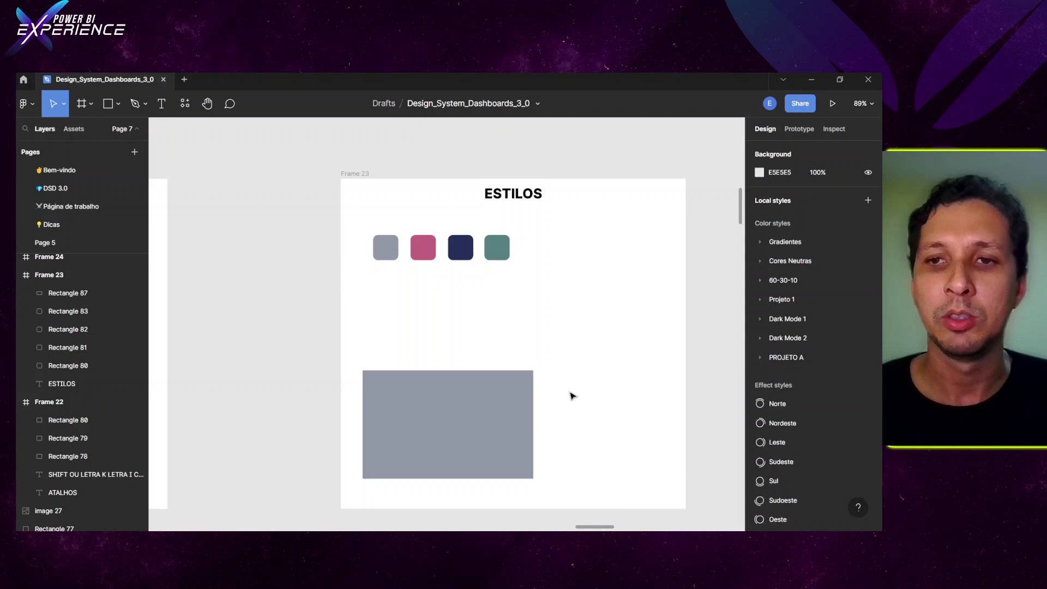
Switch the large rectangle's fill to the COR 2 style of the PROJETO A group.
{"action": "left_click", "coordinate": [501, 397]}
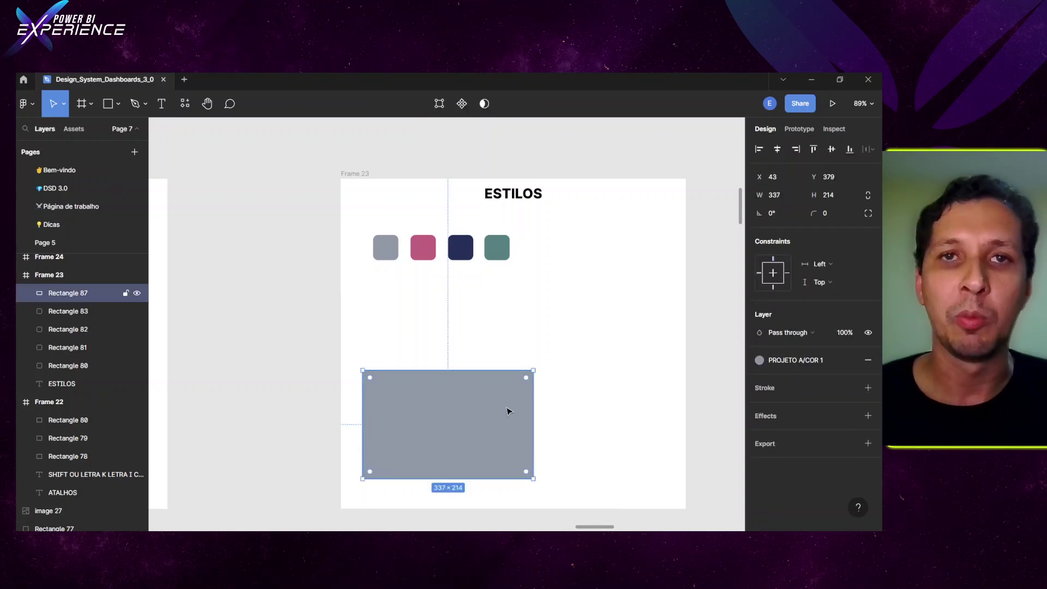
{"action": "left_click", "coordinate": [789, 365]}
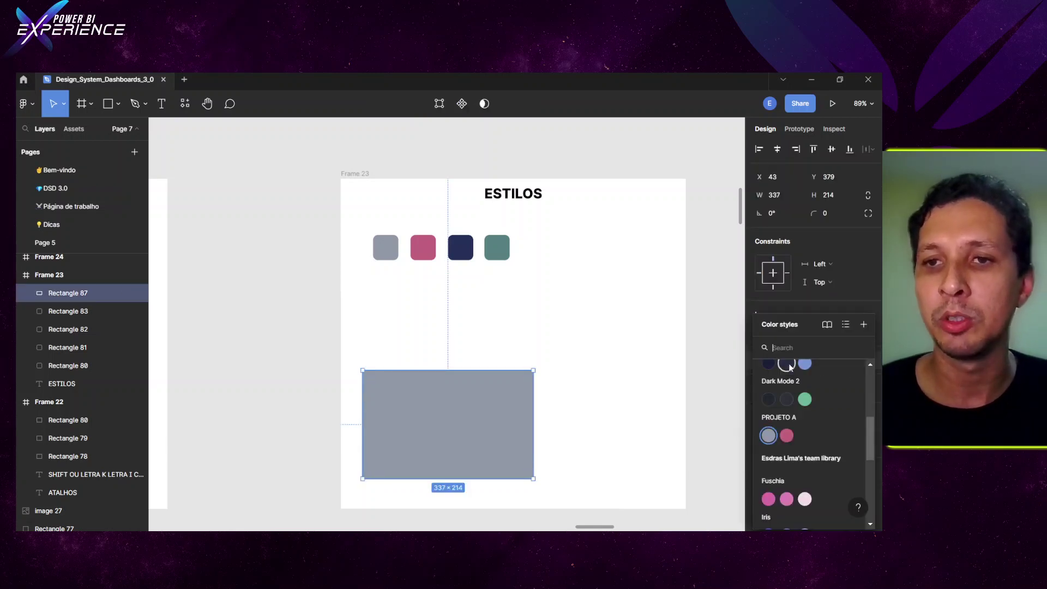
{"action": "left_click", "coordinate": [787, 437]}
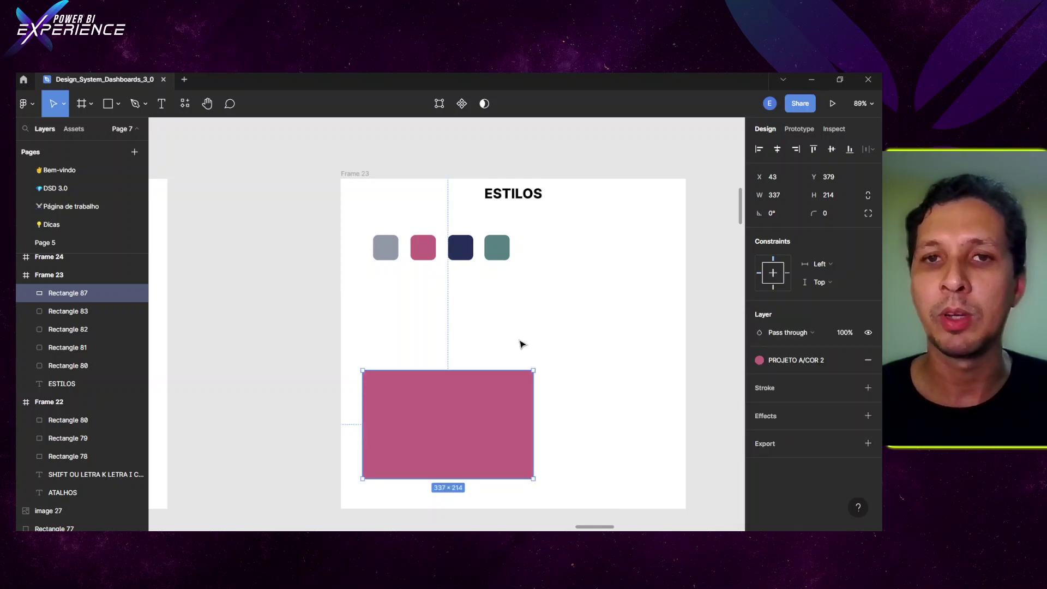
{"action": "left_click", "coordinate": [522, 344]}
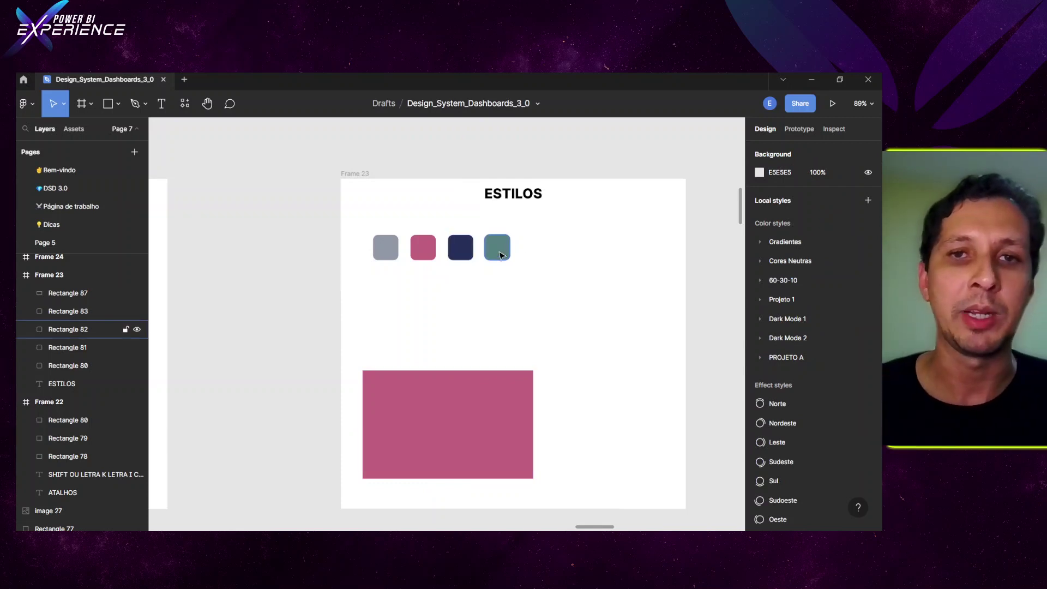
Create a colour style named "PROJETO B / COR 1" from the fill of the navy swatch.
{"action": "left_click", "coordinate": [461, 252]}
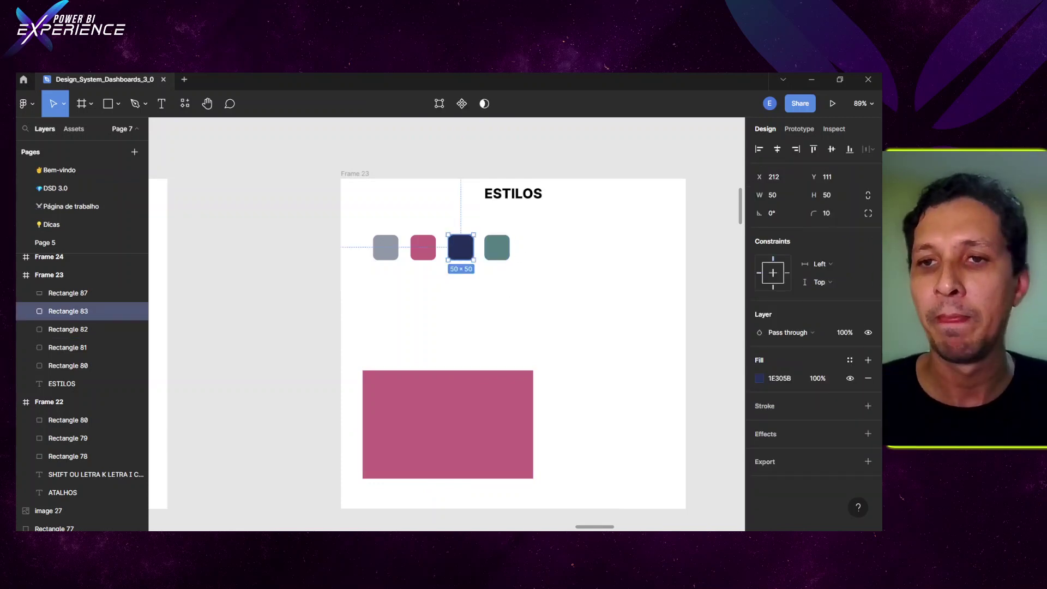
{"action": "left_click", "coordinate": [852, 361]}
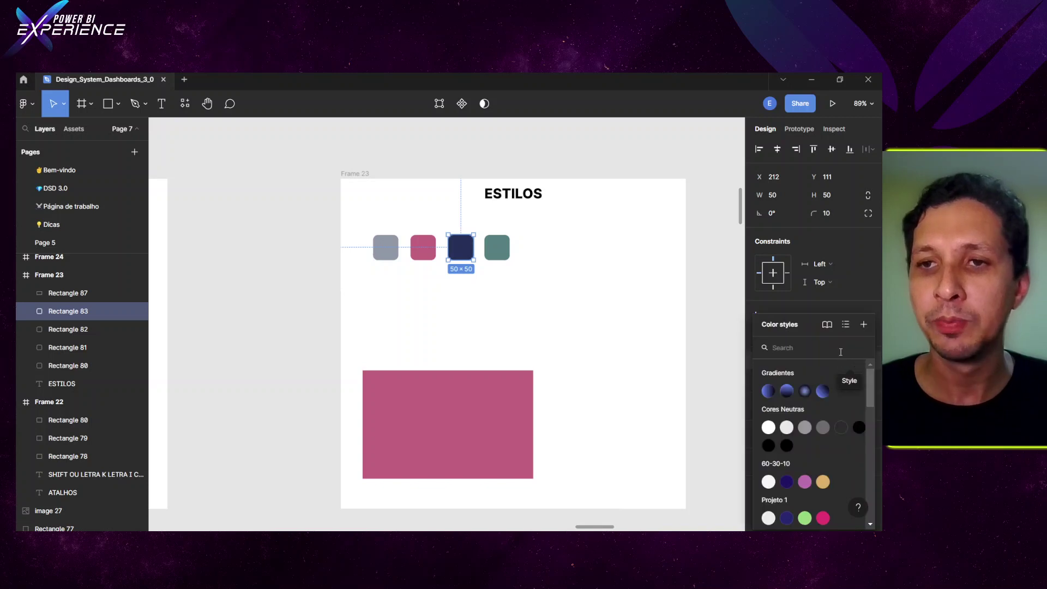
{"action": "left_click", "coordinate": [863, 325]}
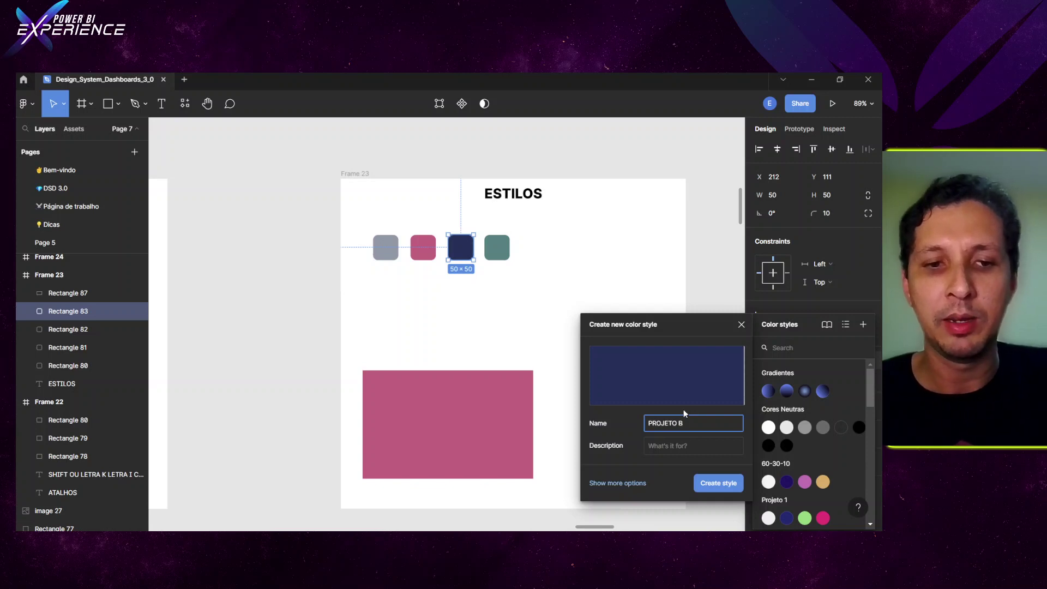
{"action": "type", "text": "PROJETO B / COR 1"}
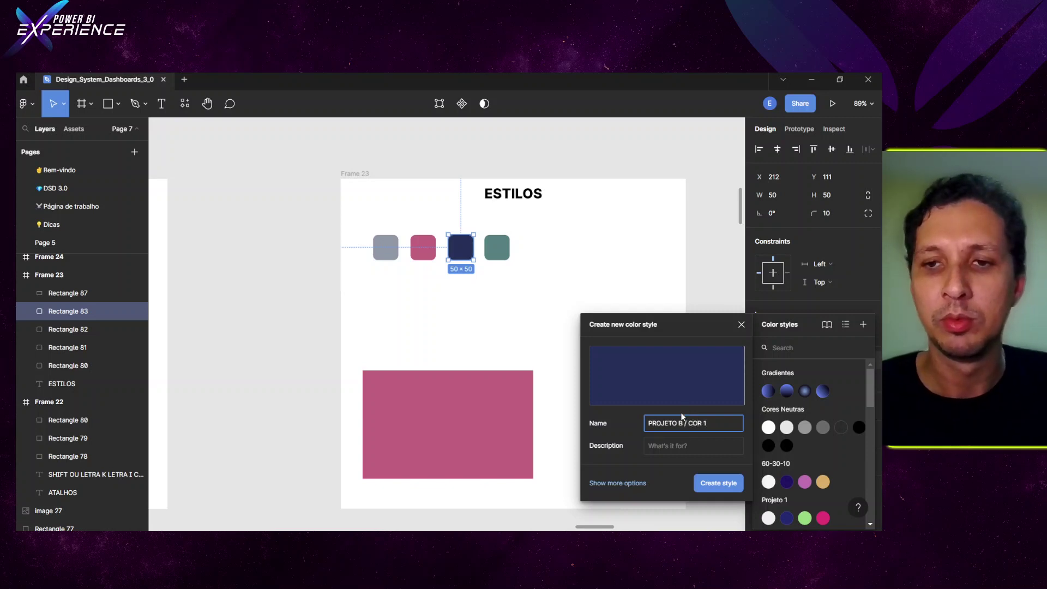
{"action": "key", "text": "Return"}
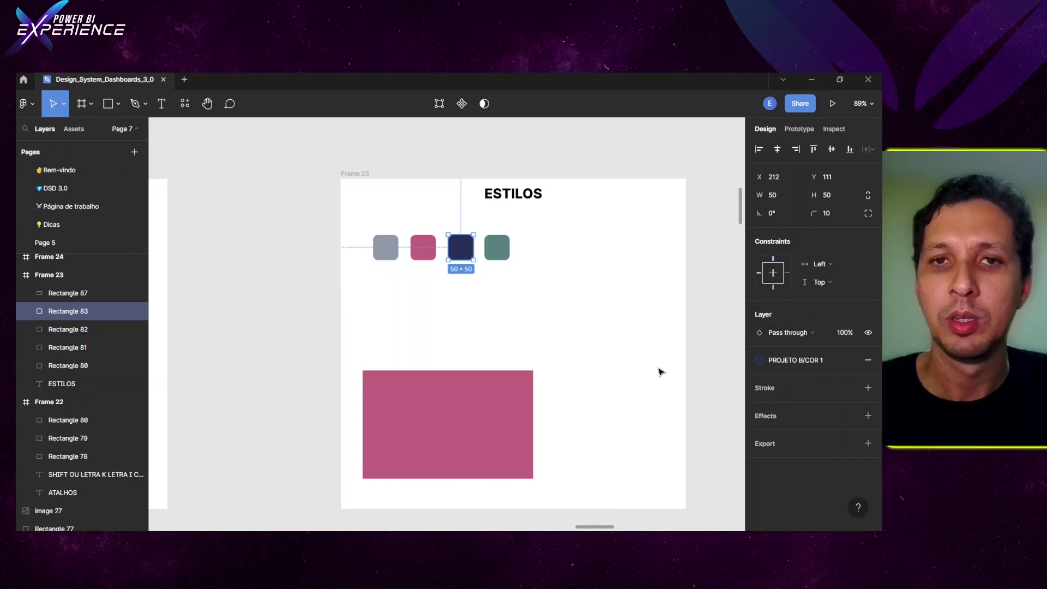
Create a colour style named "PROJETO B / COR 2" from the fill of the green swatch.
{"action": "left_click", "coordinate": [497, 252]}
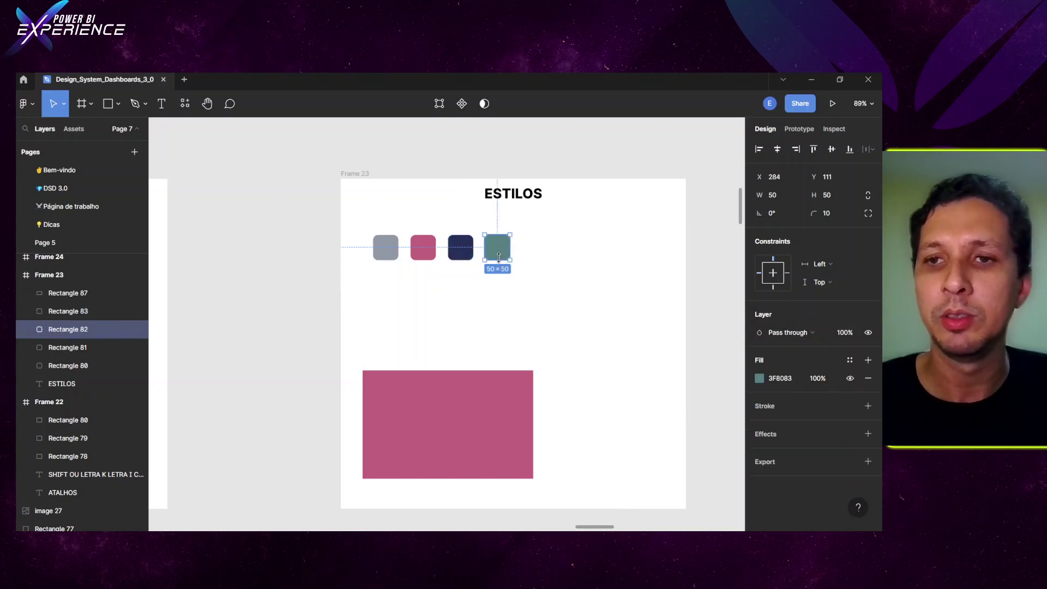
{"action": "left_click", "coordinate": [850, 360]}
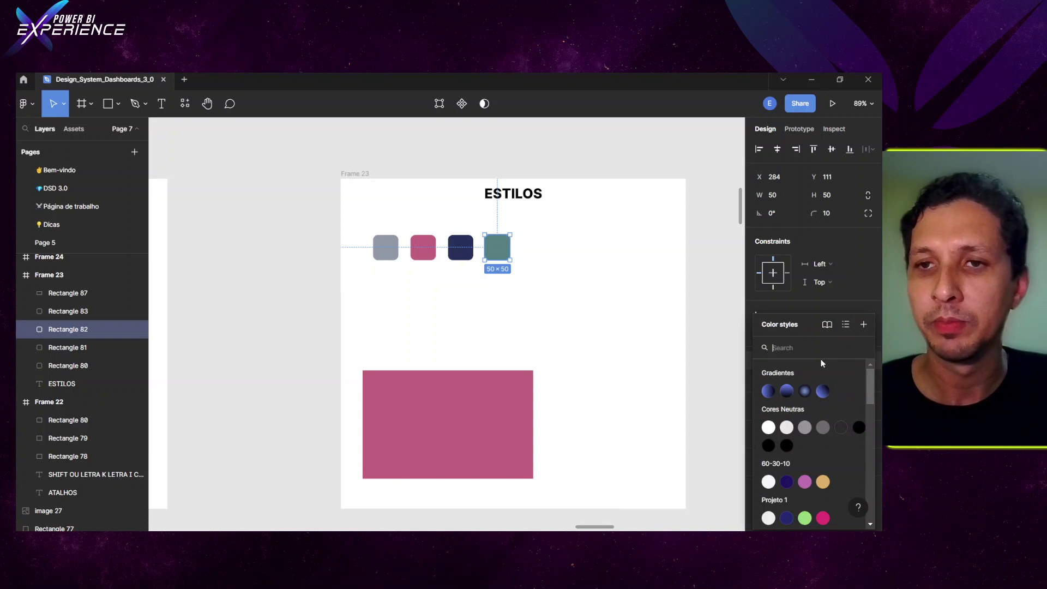
{"action": "left_click", "coordinate": [864, 325]}
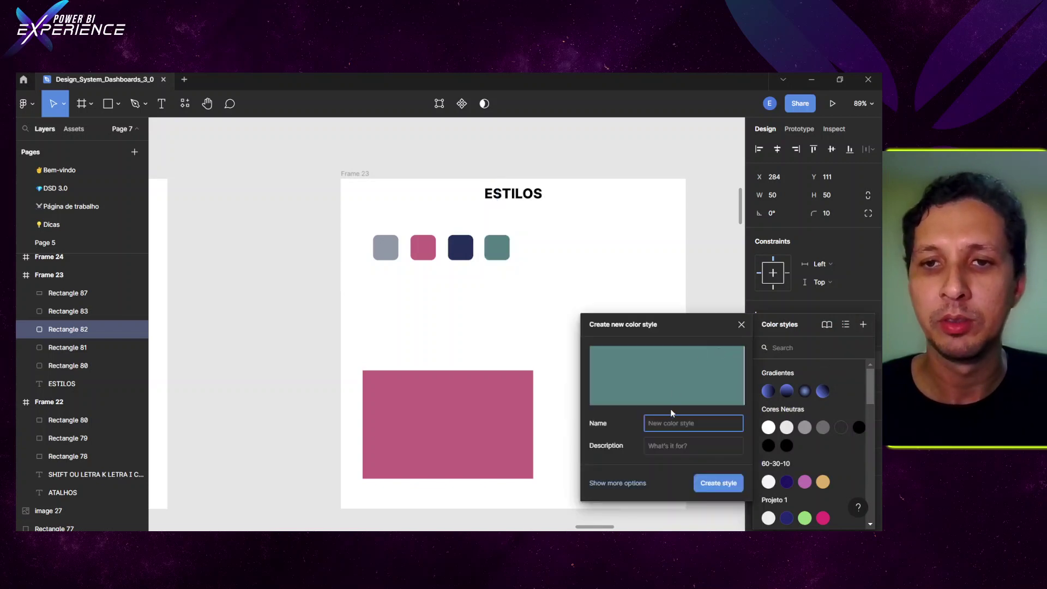
{"action": "type", "text": "PROJETO B"}
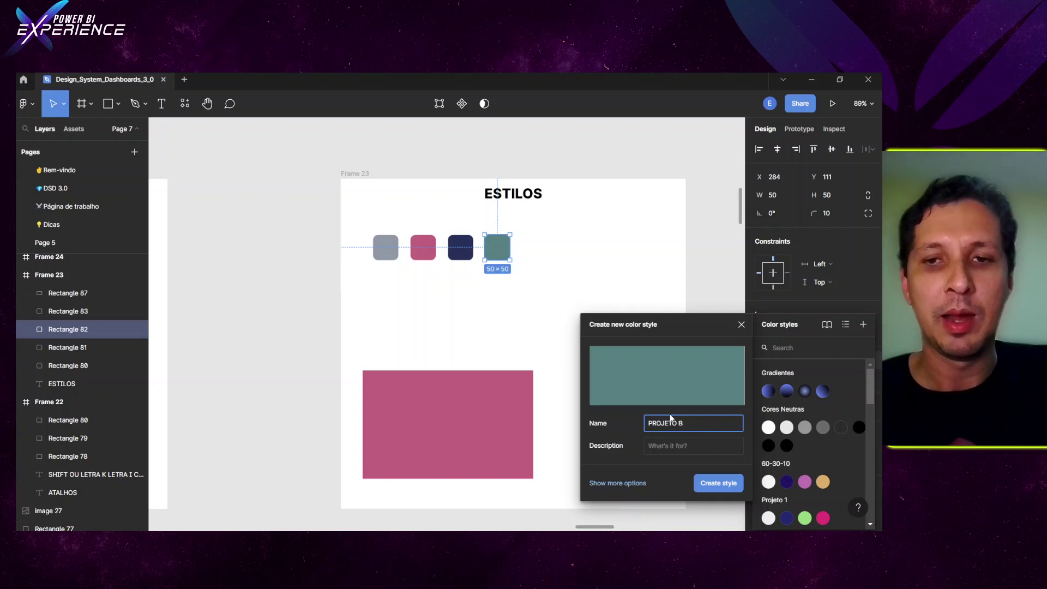
{"action": "type", "text": " / COR 2"}
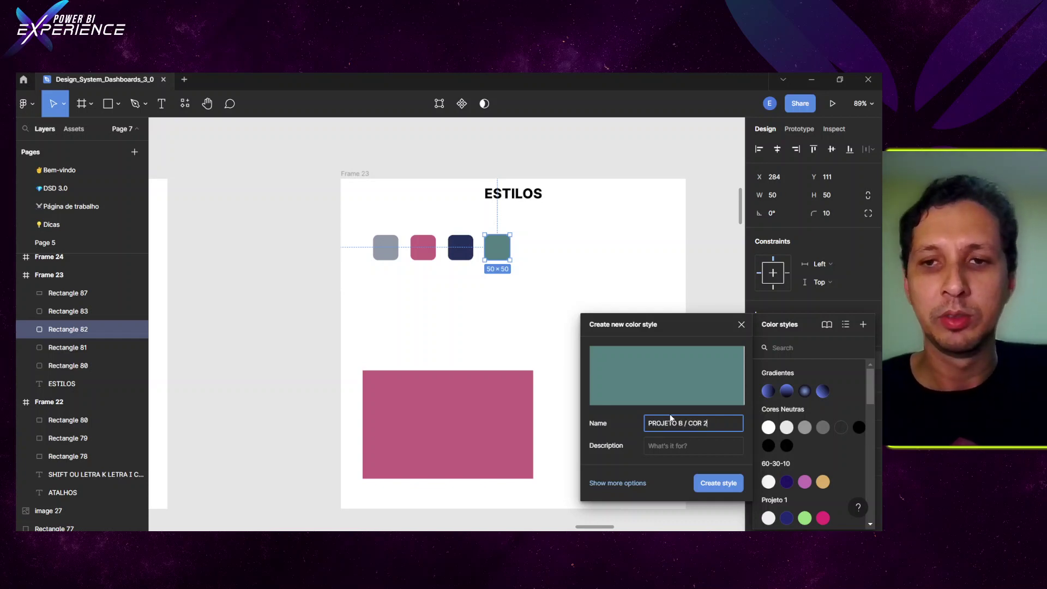
{"action": "key", "text": "Return"}
{"action": "left_click", "coordinate": [627, 339]}
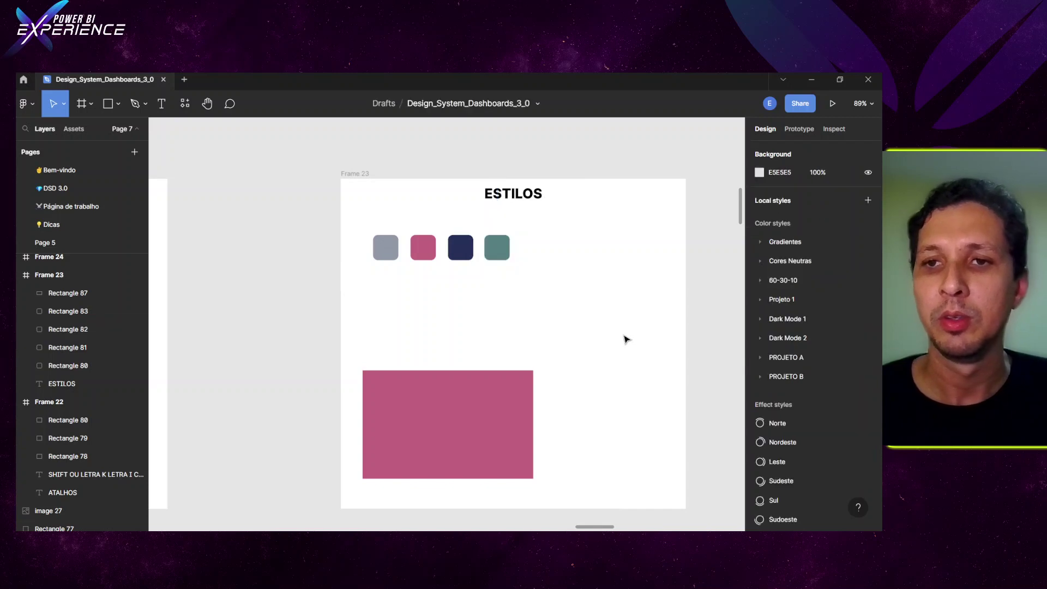
Check the colour styles contained in the PROJETO A and PROJETO B groups, collapsing each one again.
{"action": "left_click", "coordinate": [760, 358]}
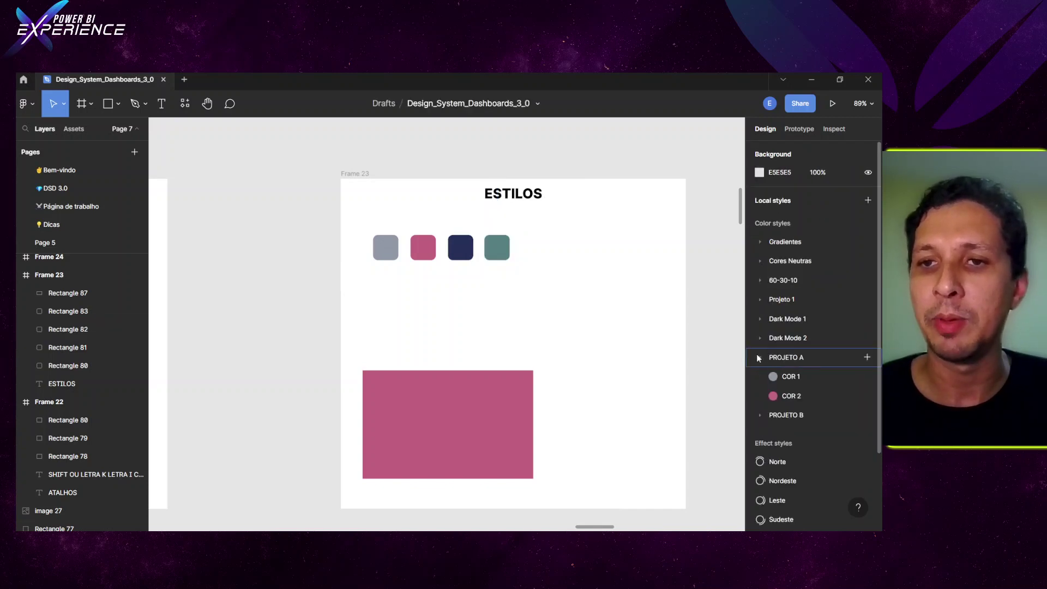
{"action": "left_click", "coordinate": [760, 358]}
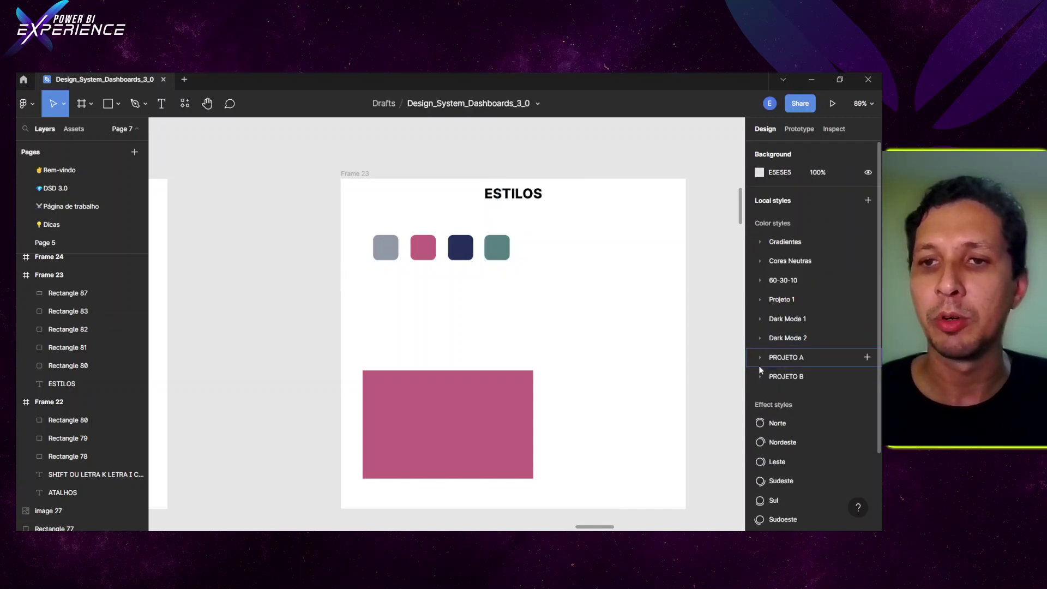
{"action": "left_click", "coordinate": [760, 377]}
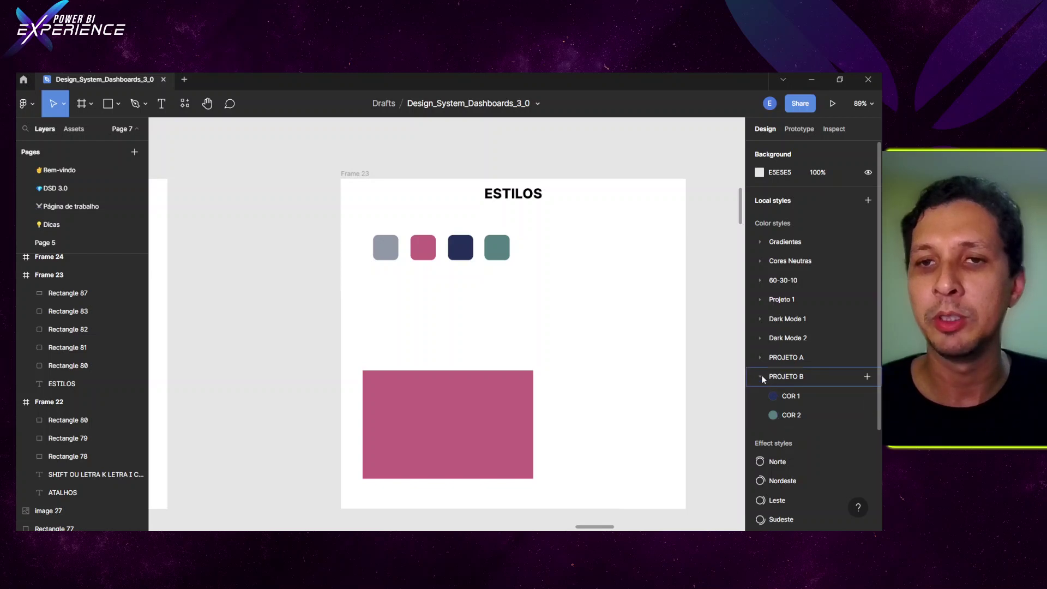
{"action": "left_click", "coordinate": [761, 377]}
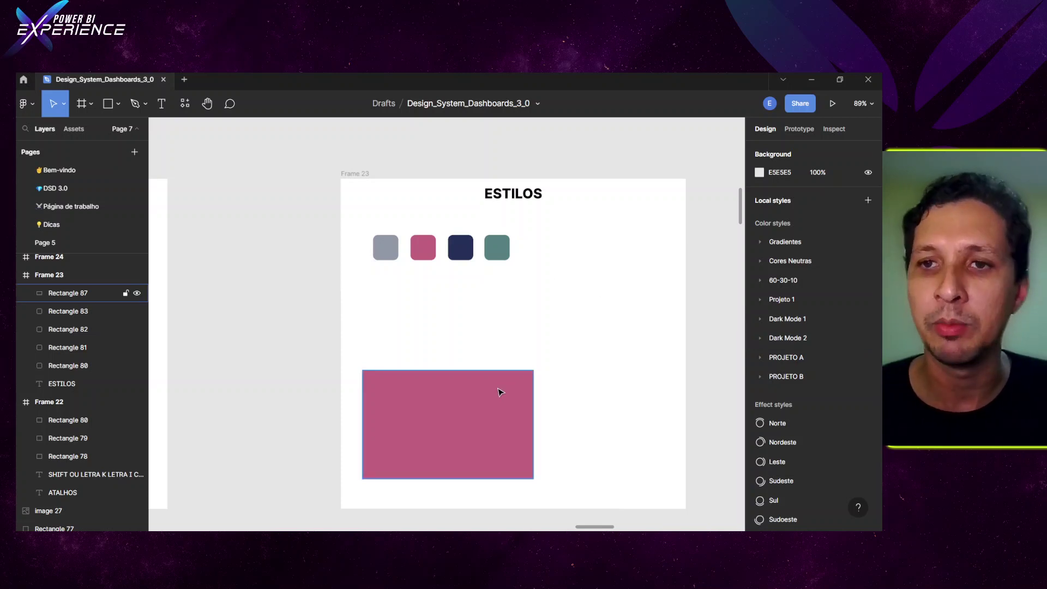
Inspect the properties of the gradient rectangle and the plain grey rectangle in the COLAR ESTILOS frame.
{"action": "left_click", "coordinate": [501, 391]}
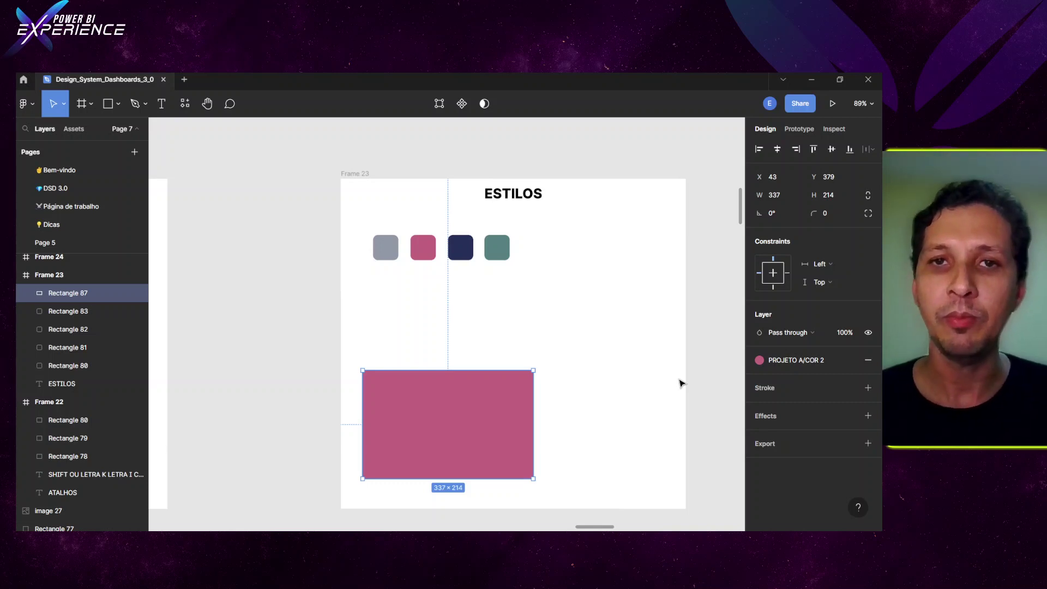
{"action": "scroll", "coordinate": [682, 384], "scroll_direction": "right", "scroll_amount": 10}
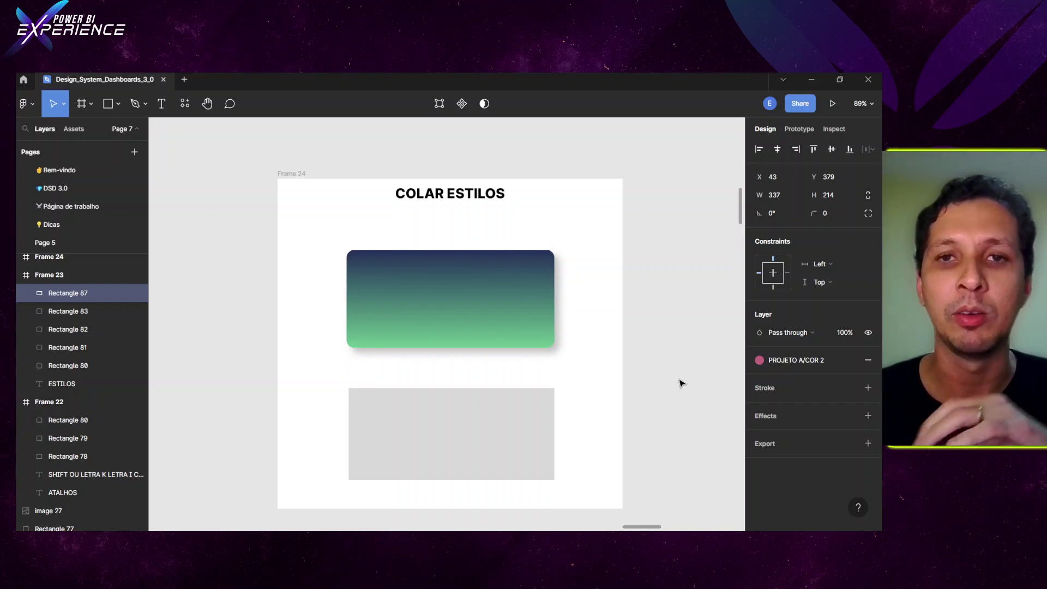
{"action": "left_click", "coordinate": [510, 321]}
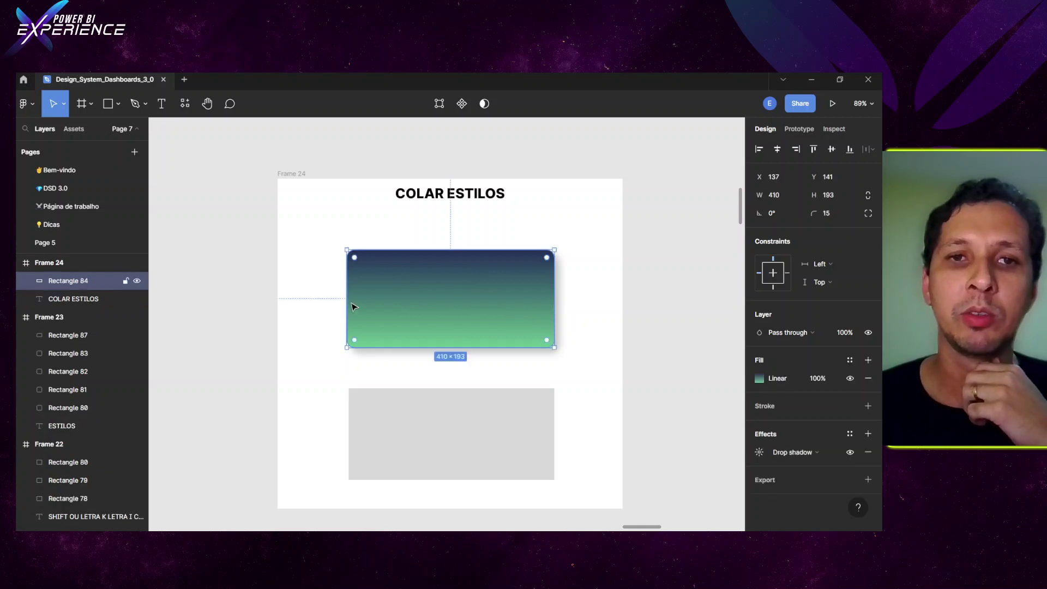
{"action": "left_click", "coordinate": [565, 296]}
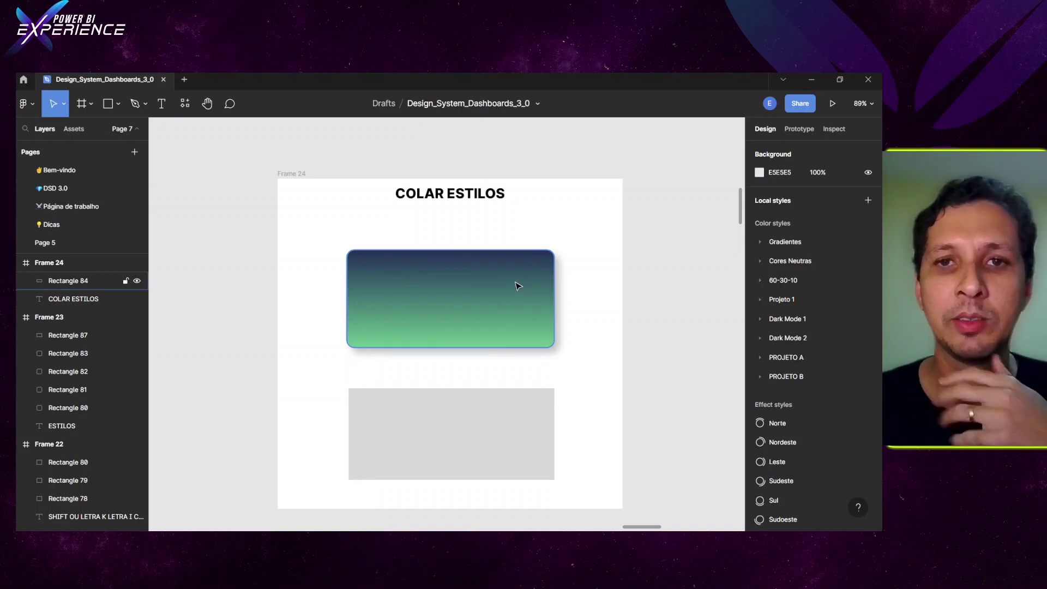
{"action": "left_click", "coordinate": [486, 437]}
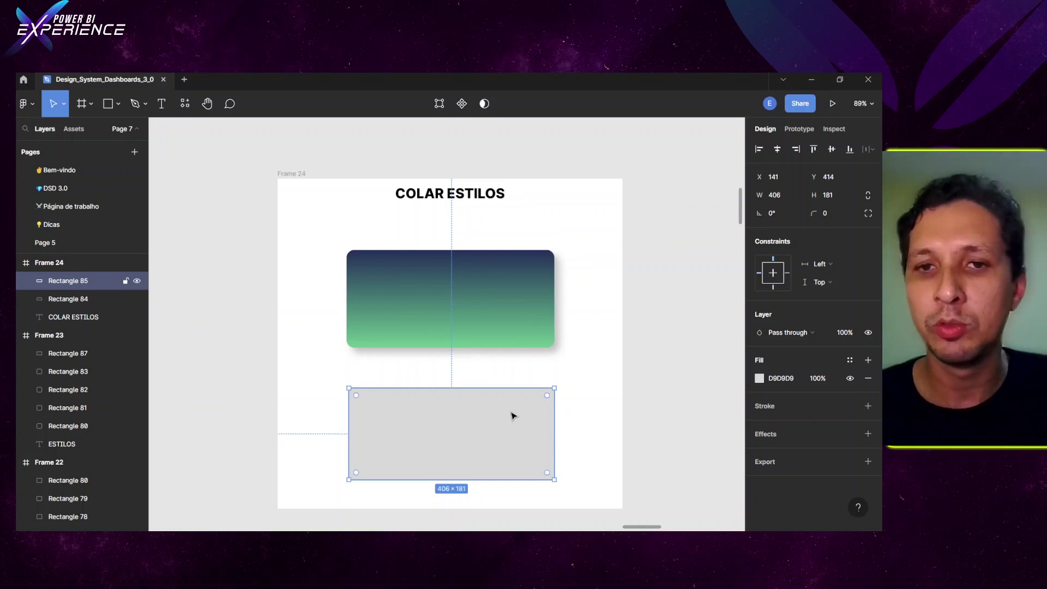
Copy only the drop shadow effect of the gradient rectangle and paste it onto the grey rectangle.
{"action": "left_click", "coordinate": [544, 292]}
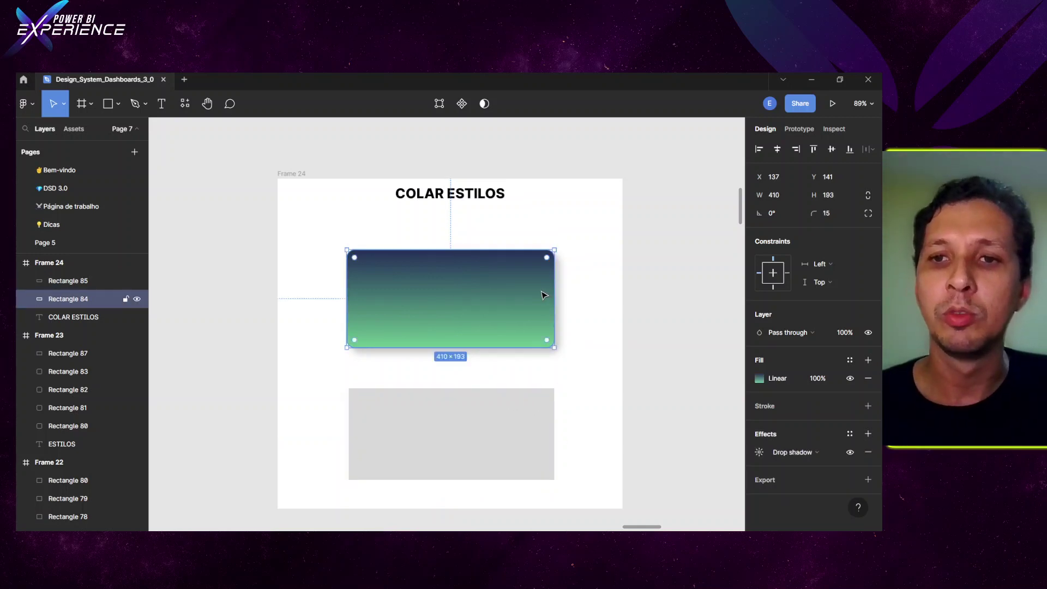
{"action": "left_click", "coordinate": [750, 454]}
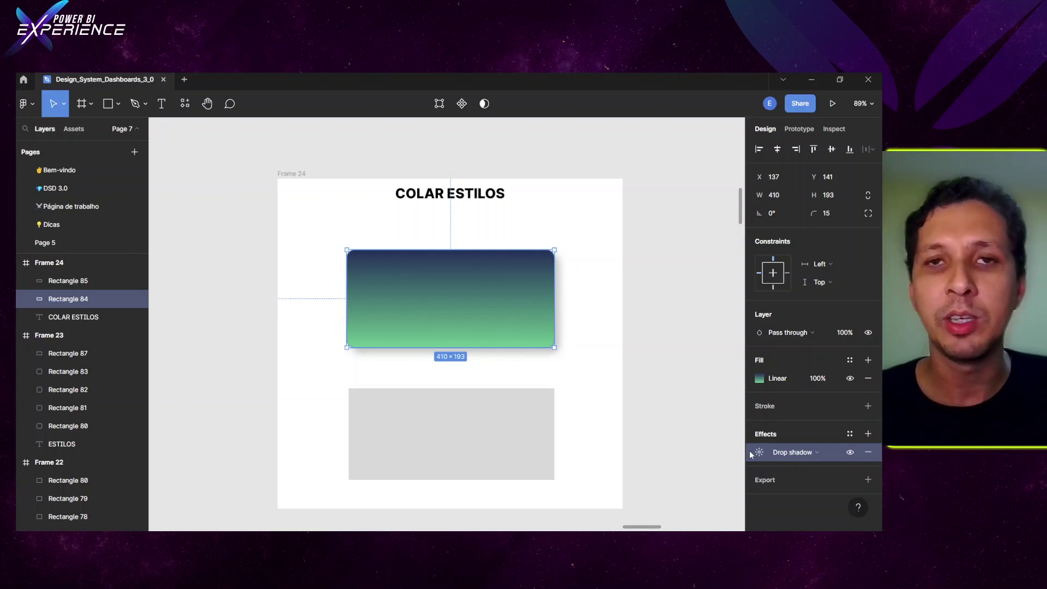
{"action": "left_click", "coordinate": [508, 443]}
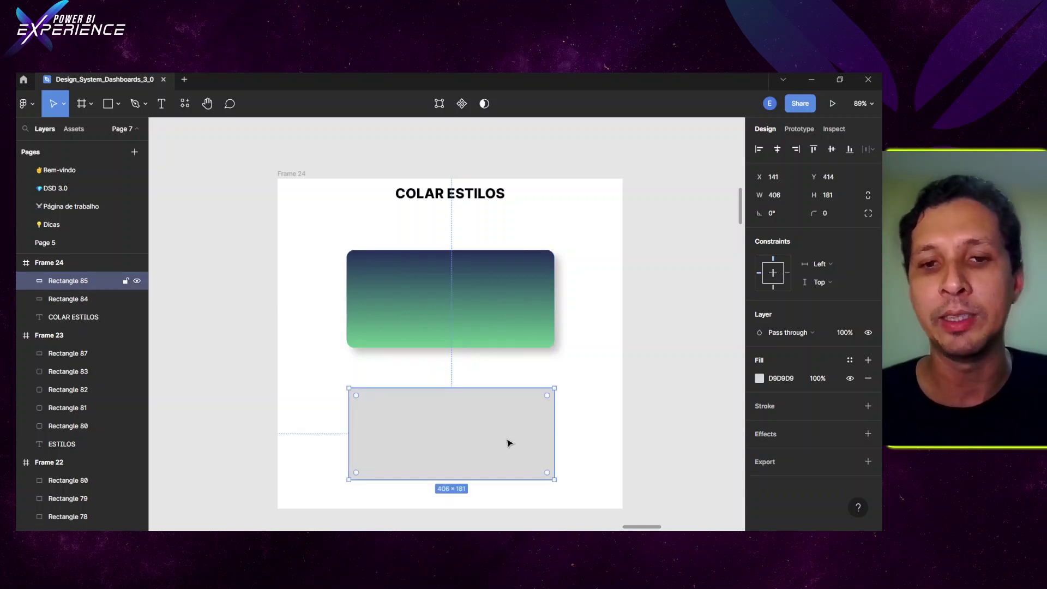
{"action": "key", "text": "ctrl+alt+v"}
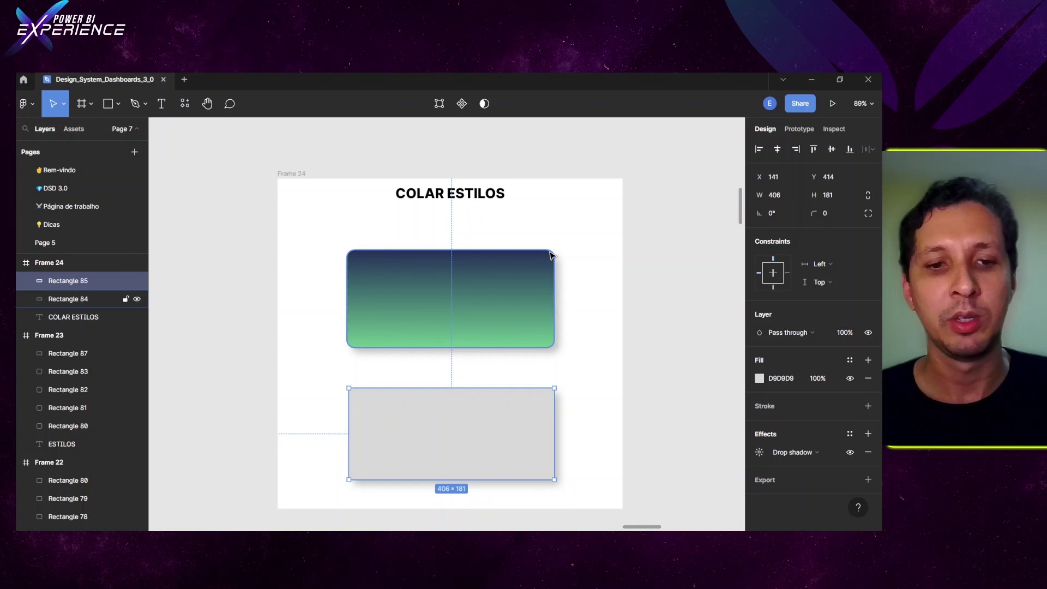
Copy only the linear gradient fill of the upper rectangle and paste it onto the grey rectangle.
{"action": "left_click", "coordinate": [551, 256]}
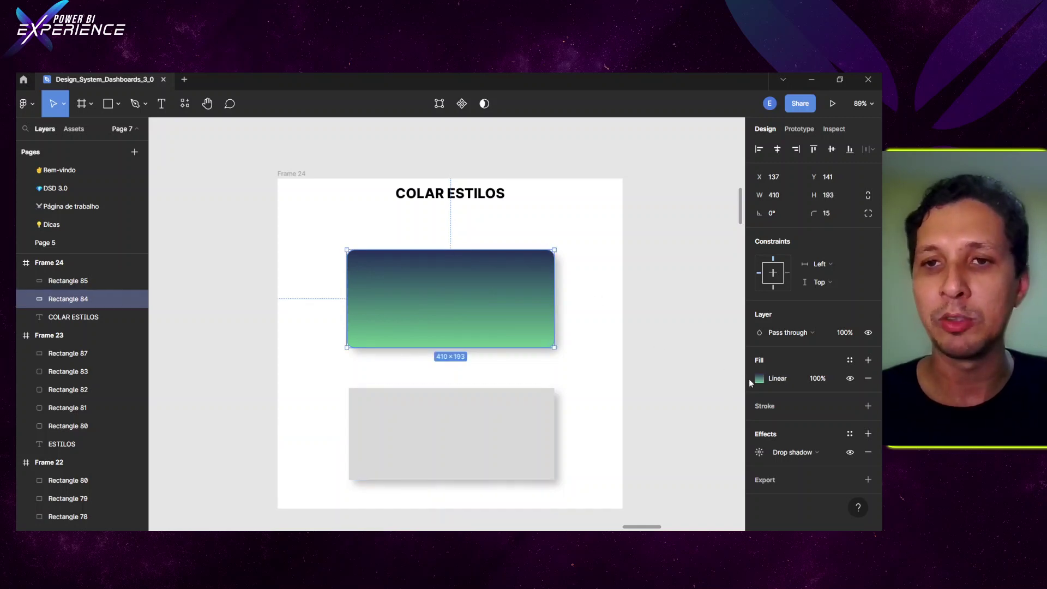
{"action": "left_click", "coordinate": [748, 379]}
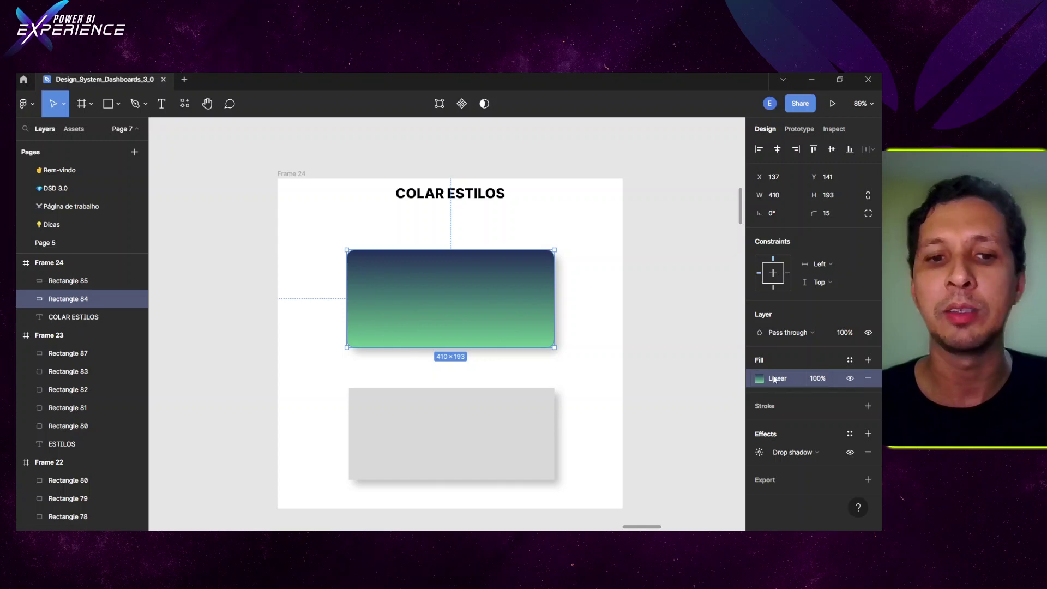
{"action": "left_click", "coordinate": [533, 436]}
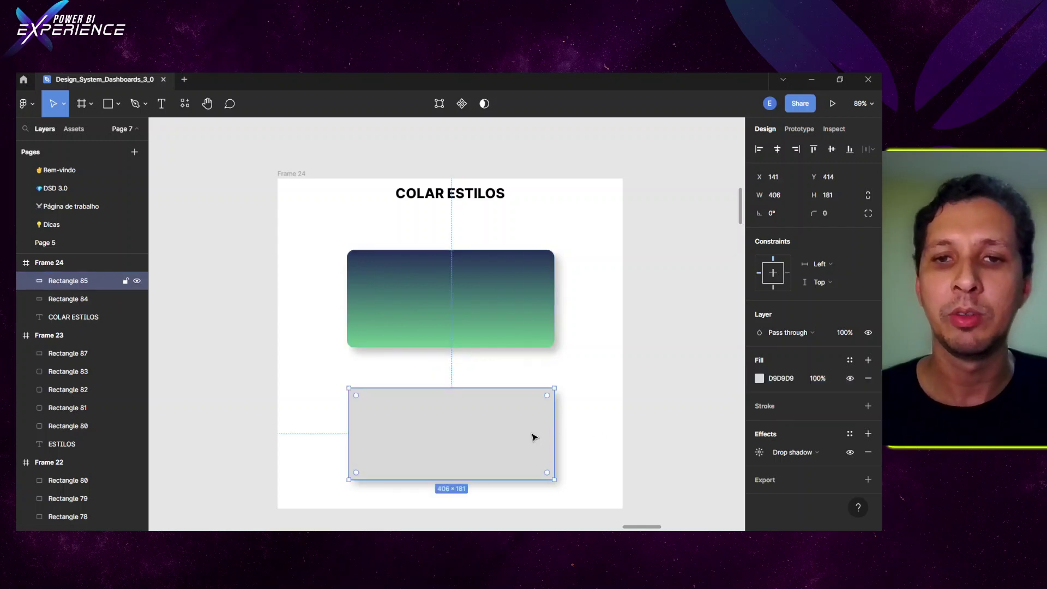
{"action": "key", "text": "ctrl+alt+v"}
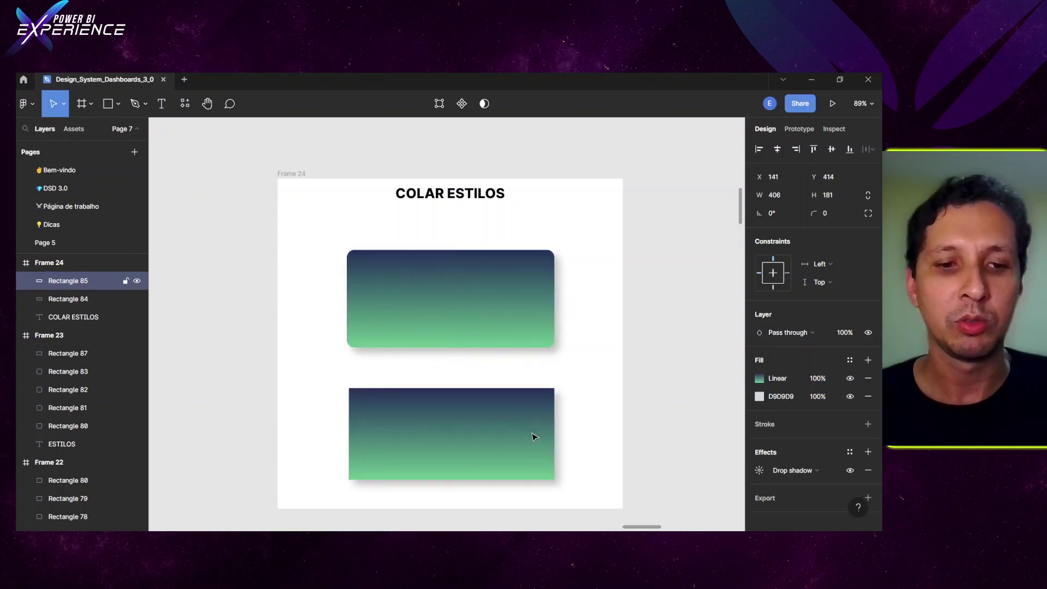
Undo the gradient fill and drop shadow pasted onto the lower rectangle.
{"action": "key", "text": "ctrl+z"}
{"action": "key", "text": "ctrl+z"}
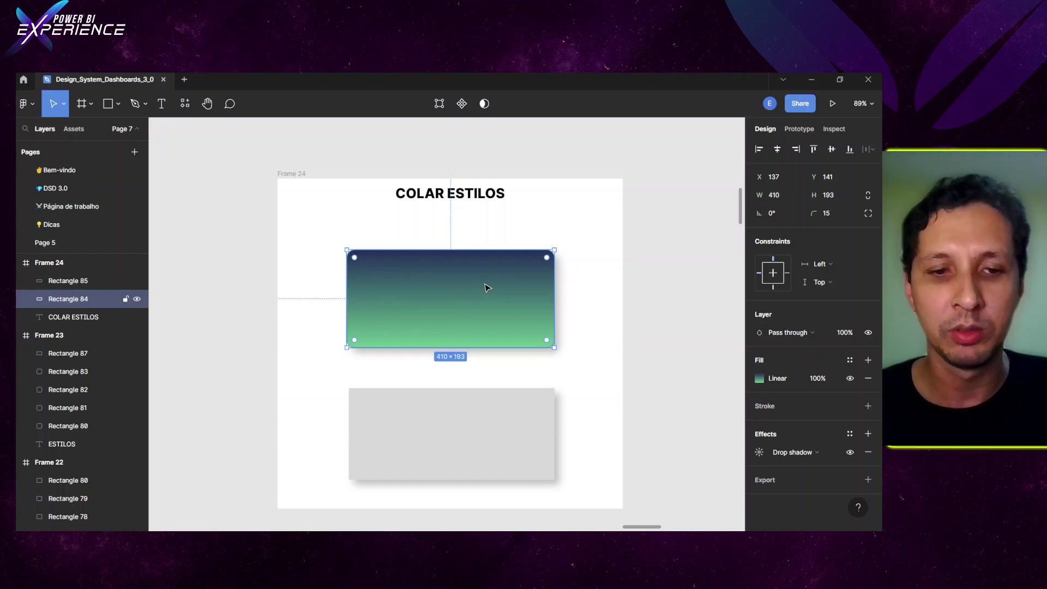
{"action": "key", "text": "shift+Tab"}
{"action": "key", "text": "ctrl+z"}
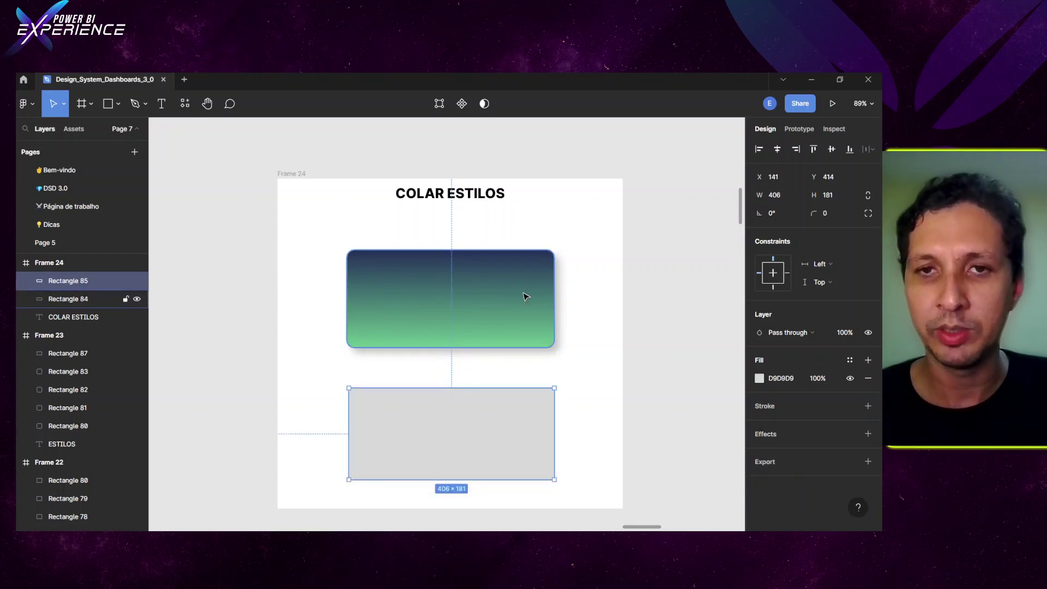
Copy all properties of the gradient rectangle and paste them onto the grey rectangle, then deselect it.
{"action": "right_click", "coordinate": [490, 300]}
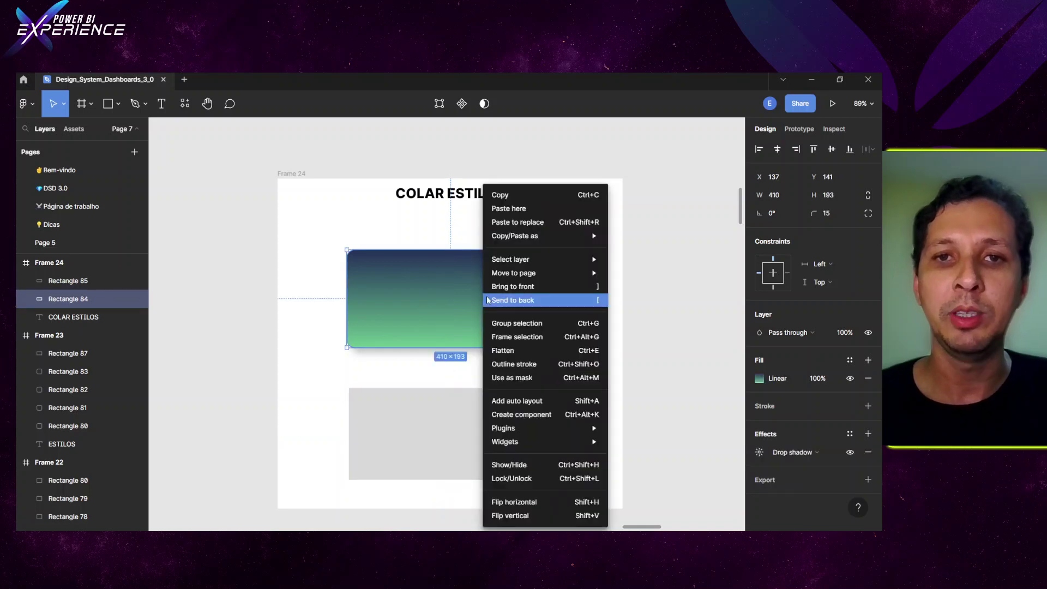
{"action": "mouse_move", "coordinate": [498, 239]}
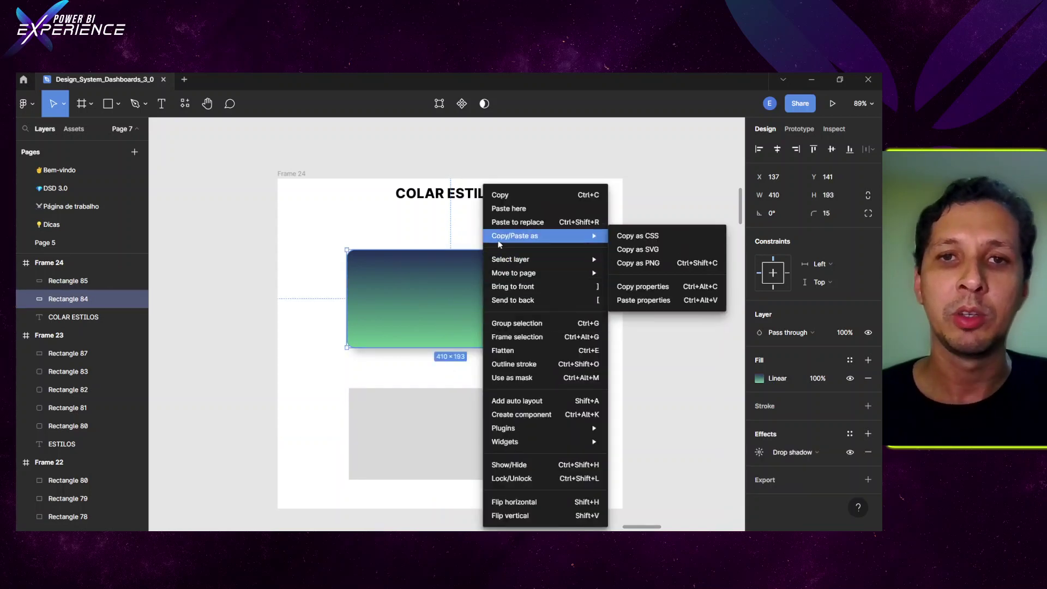
{"action": "left_click", "coordinate": [652, 290]}
{"action": "left_click", "coordinate": [510, 421]}
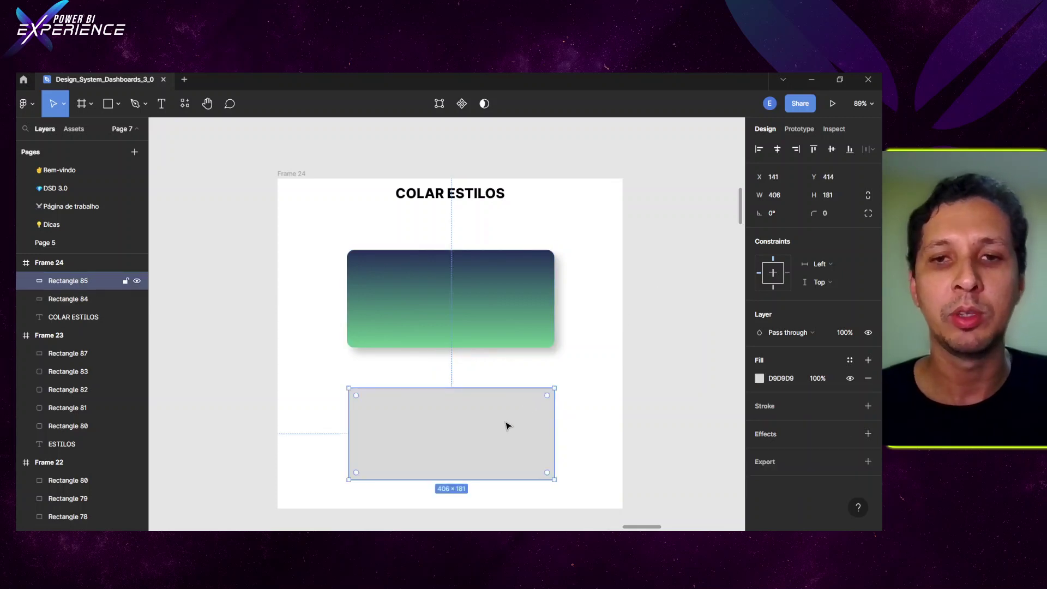
{"action": "key", "text": "ctrl+alt+v"}
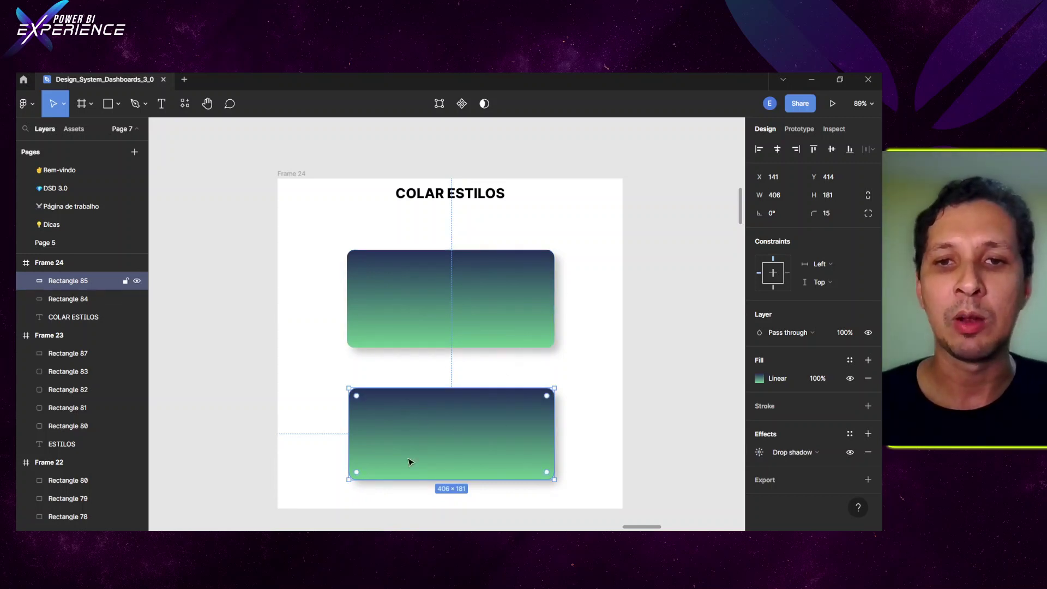
{"action": "left_click", "coordinate": [603, 421]}
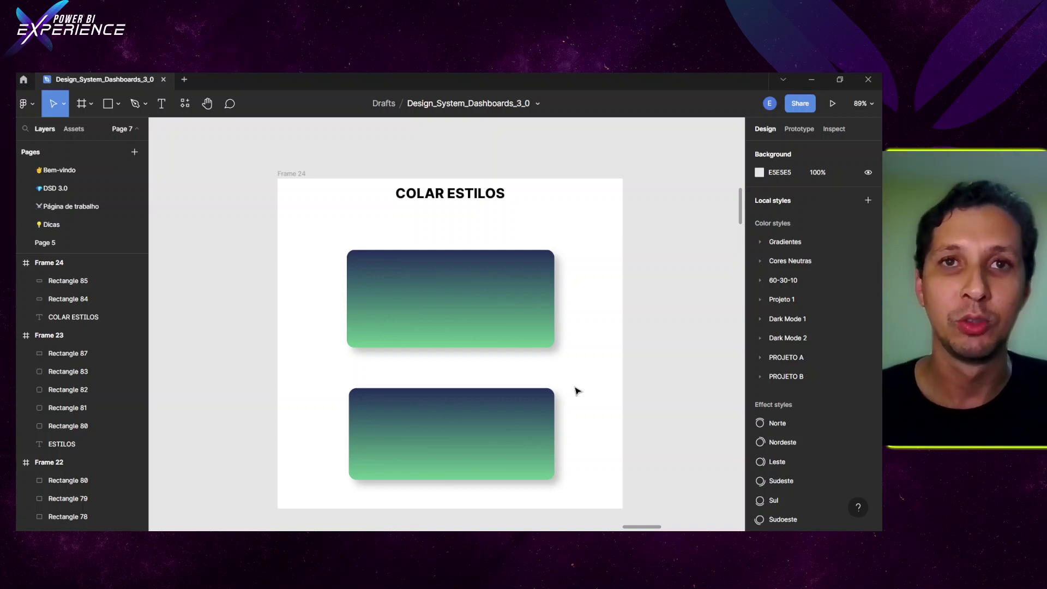
Copy the apple icon group from the MULTIPASTE frame, paste it into the PÁGINA 2 and PÁGINA 3 frames at once, and clear the selection.
{"action": "scroll", "coordinate": [577, 390], "scroll_direction": "right", "scroll_amount": 10}
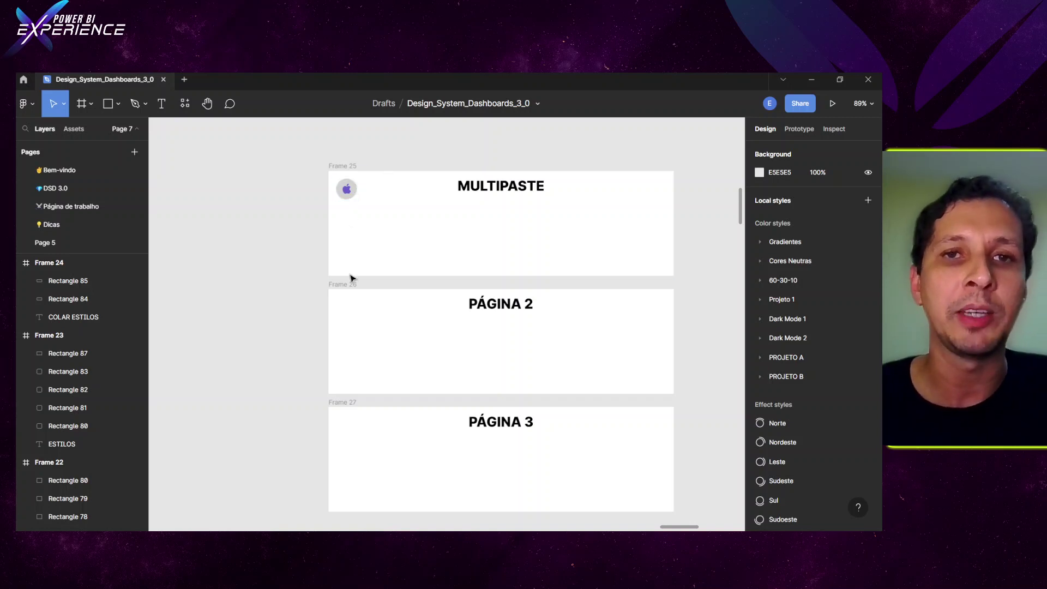
{"action": "left_click", "coordinate": [352, 195]}
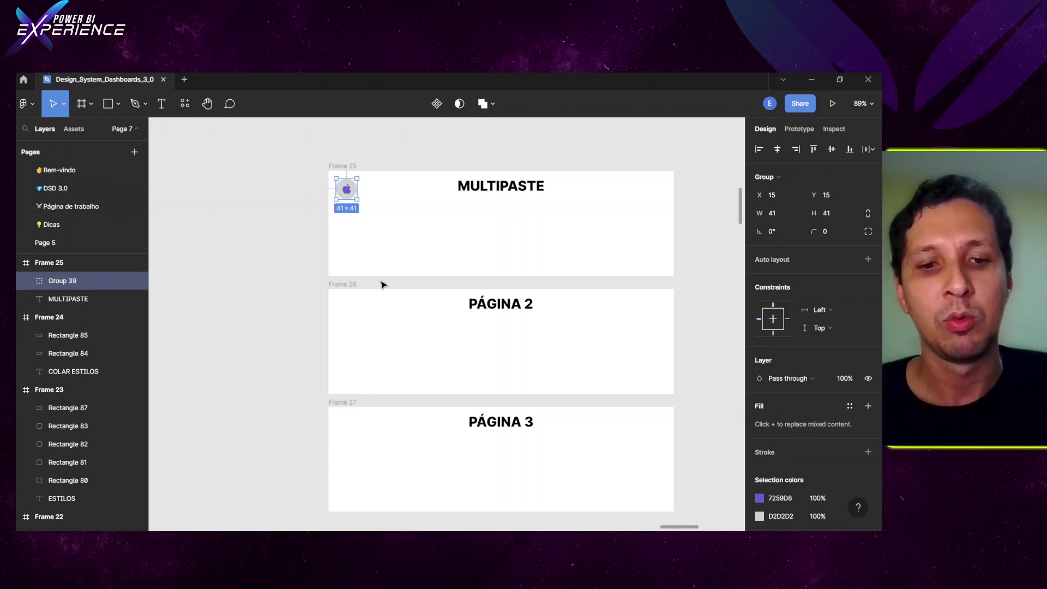
{"action": "left_click", "coordinate": [352, 290]}
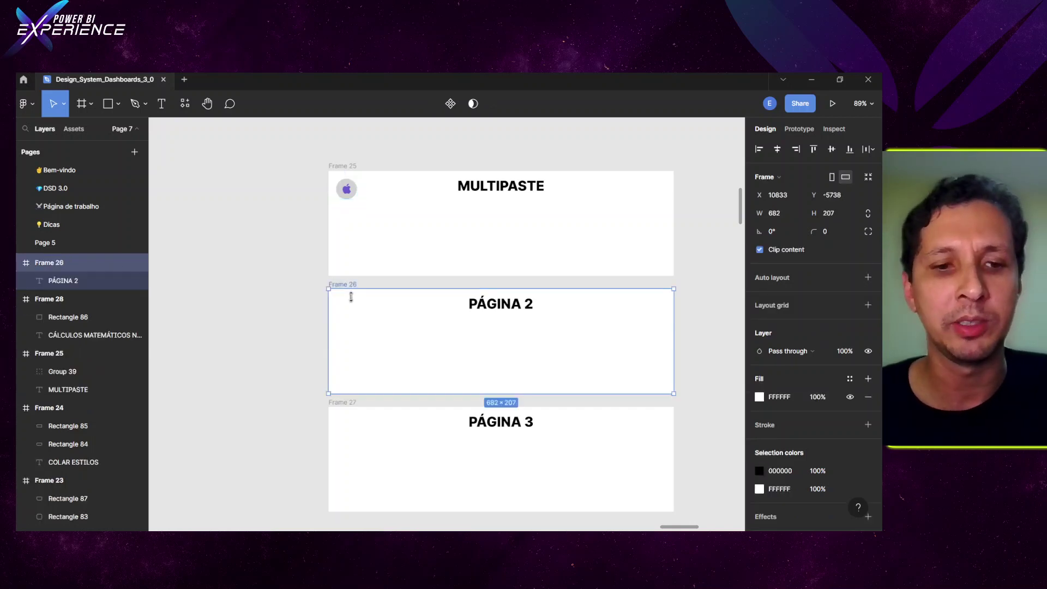
{"action": "left_click", "coordinate": [346, 406], "text": "shift"}
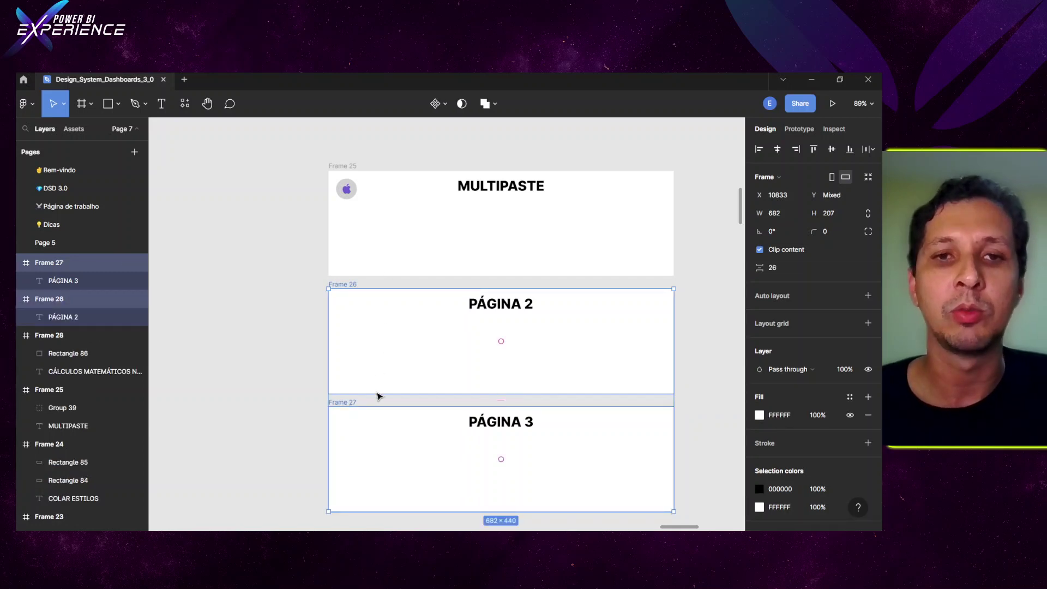
{"action": "key", "text": "ctrl+v"}
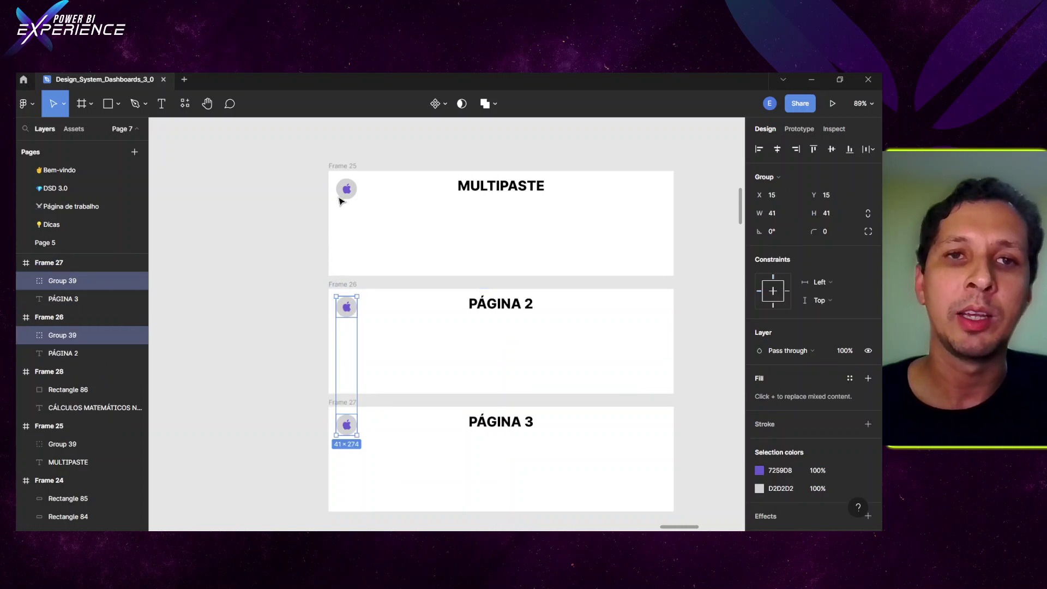
{"action": "left_click", "coordinate": [372, 420]}
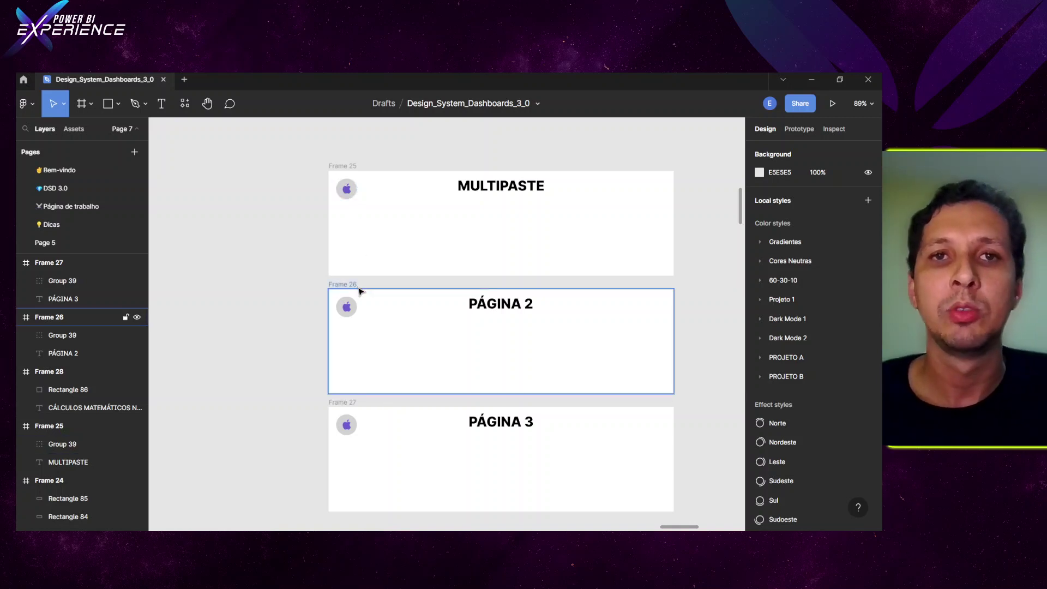
Halve the width of the purple rectangle in the CÁLCULOS MATEMÁTICOS frame with the expression 237/2, and undo the change.
{"action": "key", "text": "n"}
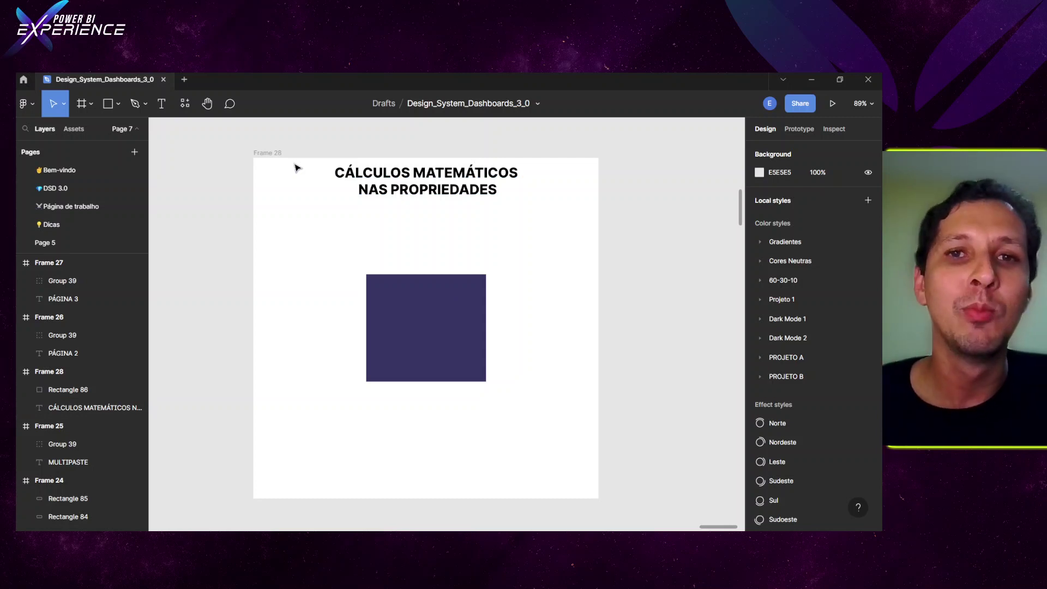
{"action": "left_click", "coordinate": [423, 302]}
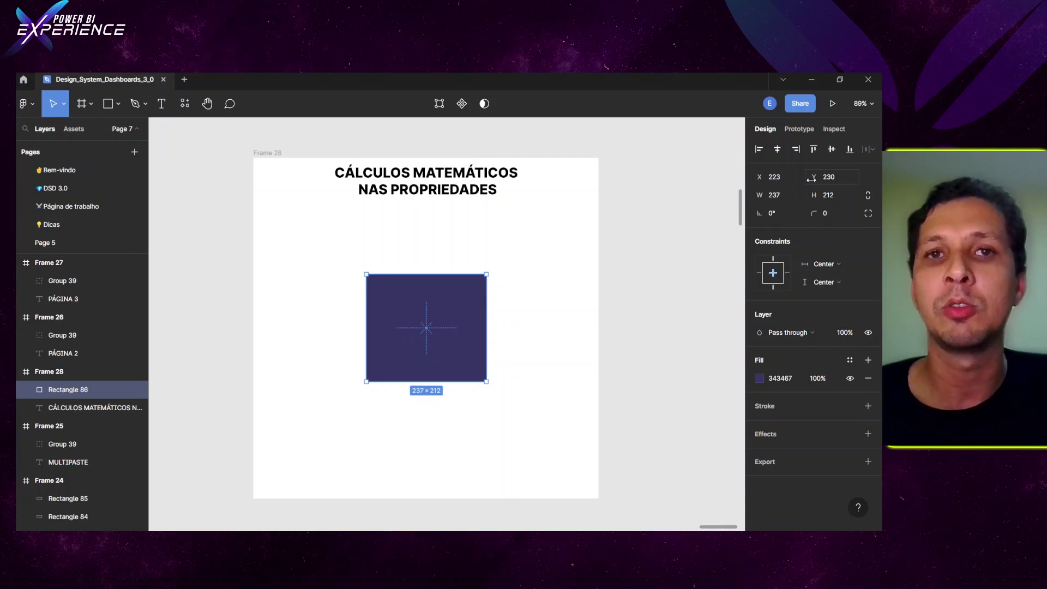
{"action": "left_click", "coordinate": [787, 202]}
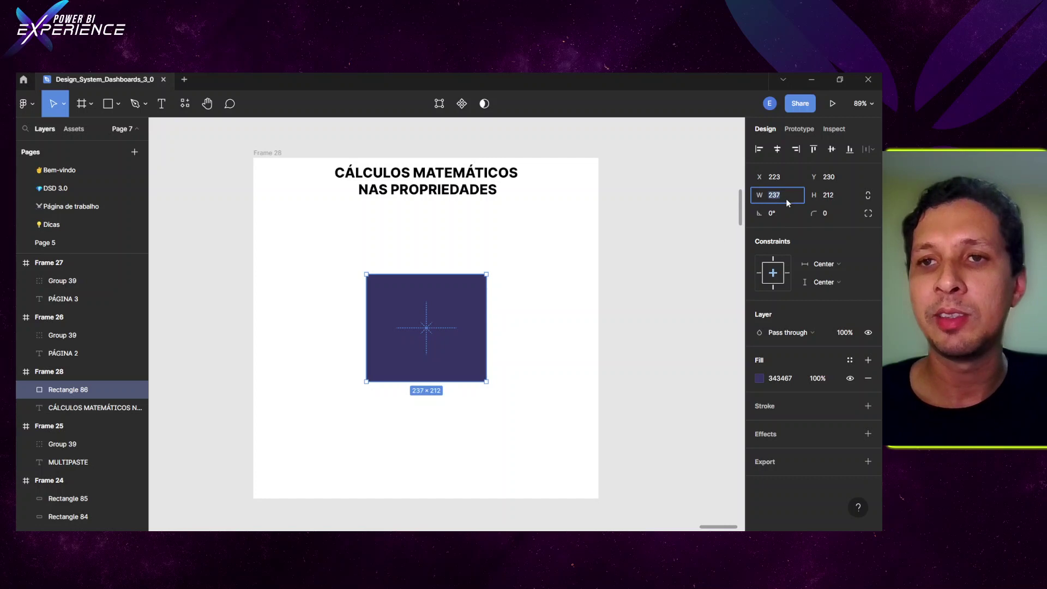
{"action": "key", "text": "Right"}
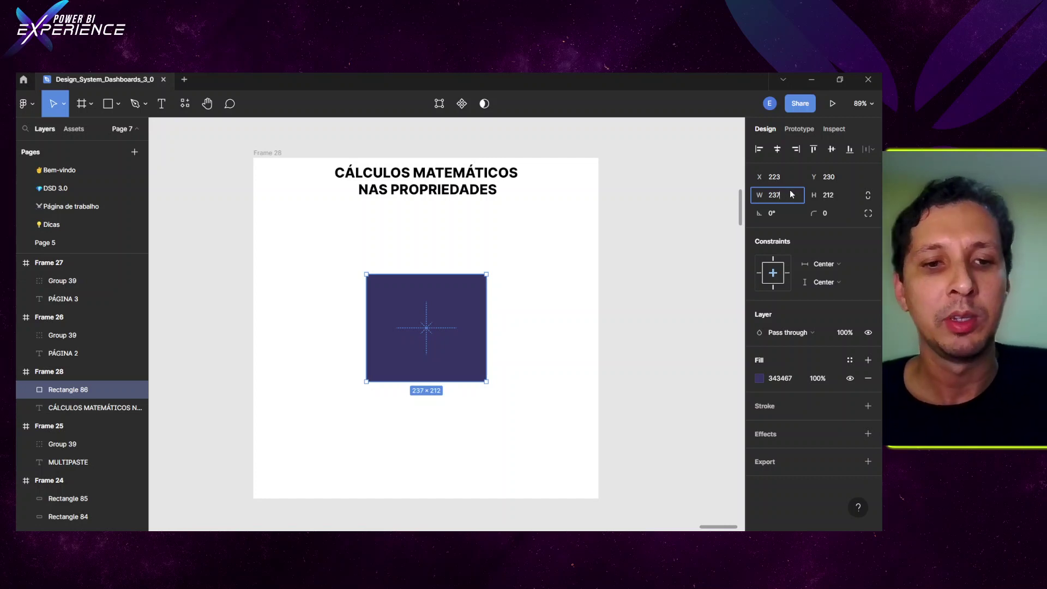
{"action": "type", "text": "/2"}
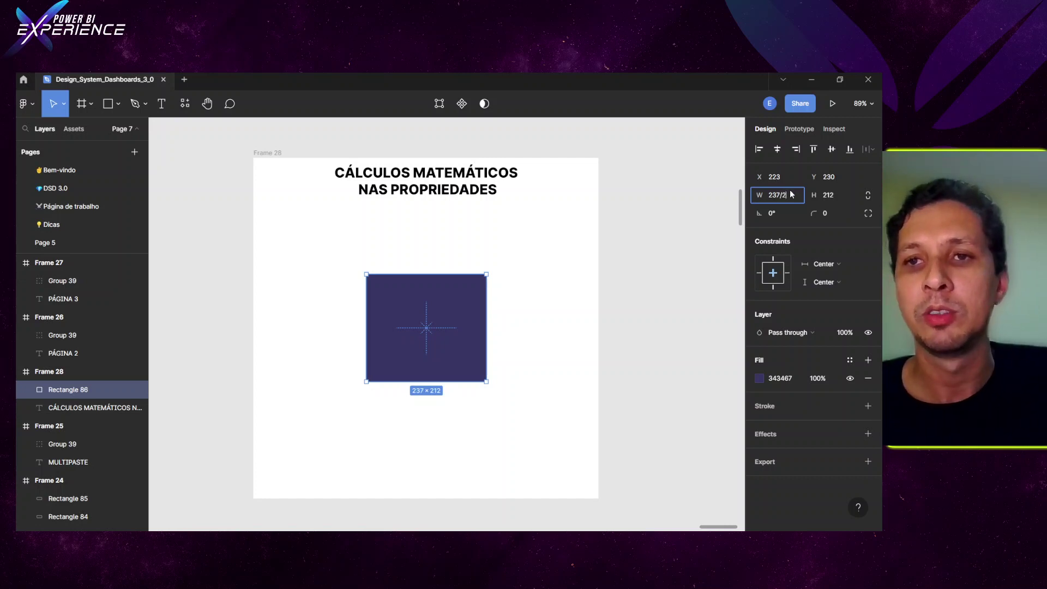
{"action": "key", "text": "Return"}
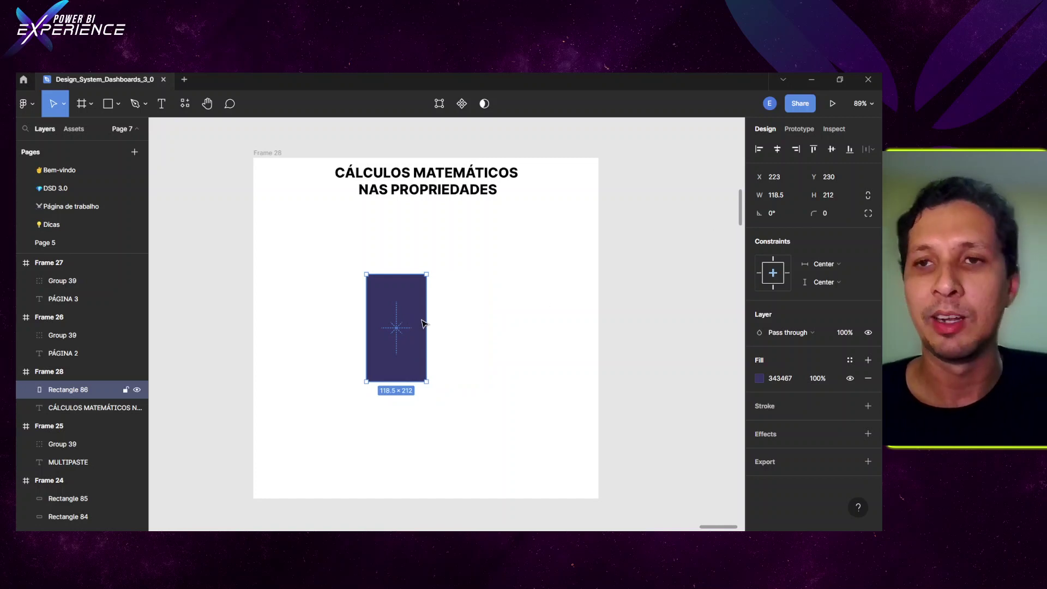
{"action": "key", "text": "ctrl+z"}
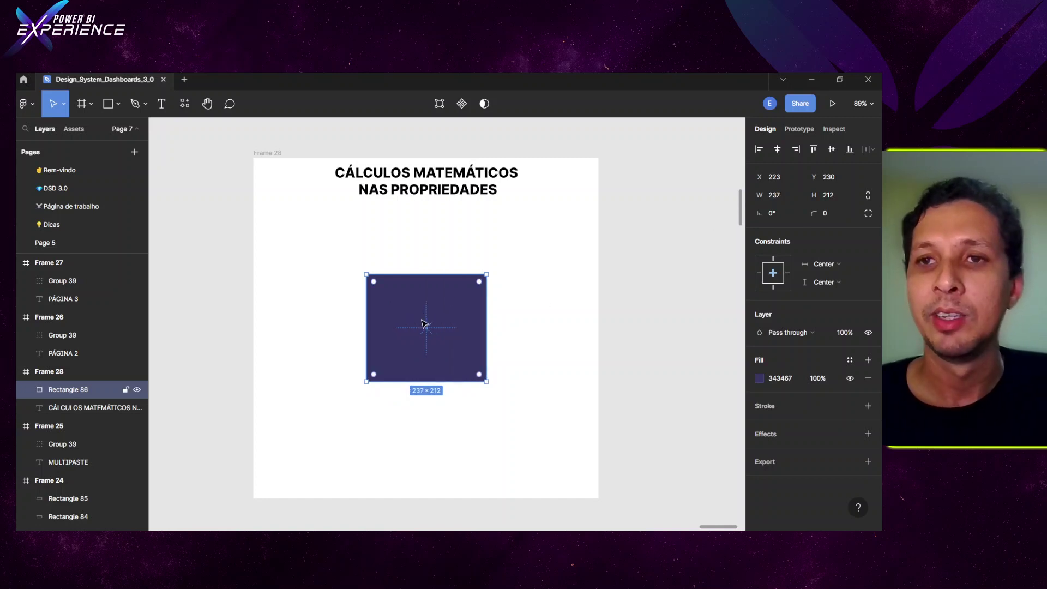
Double the purple rectangle's height with the expression 212*2, and undo the change.
{"action": "left_click", "coordinate": [838, 198]}
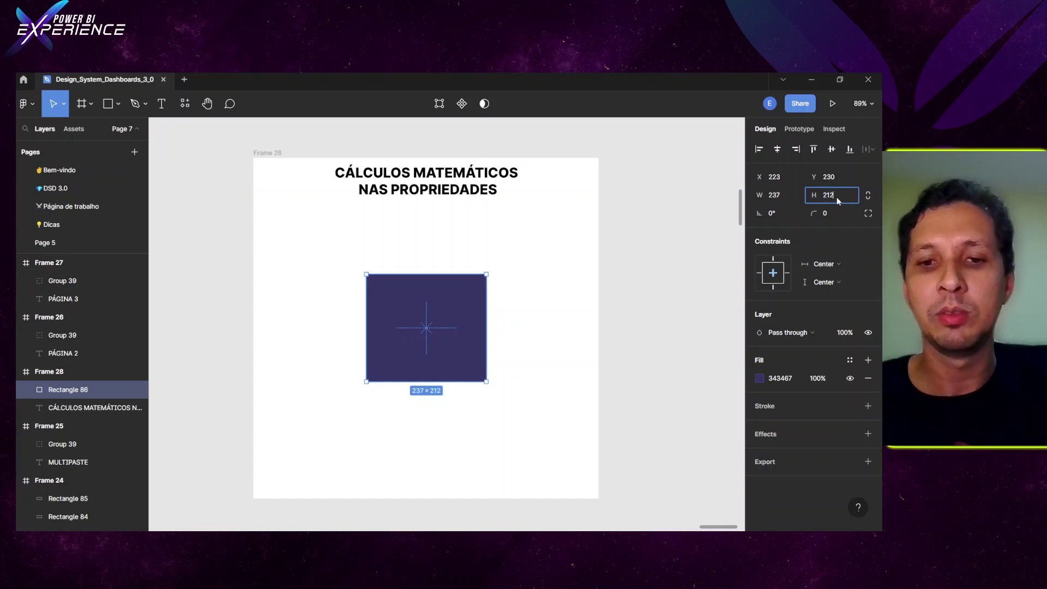
{"action": "type", "text": "*2"}
{"action": "key", "text": "Return"}
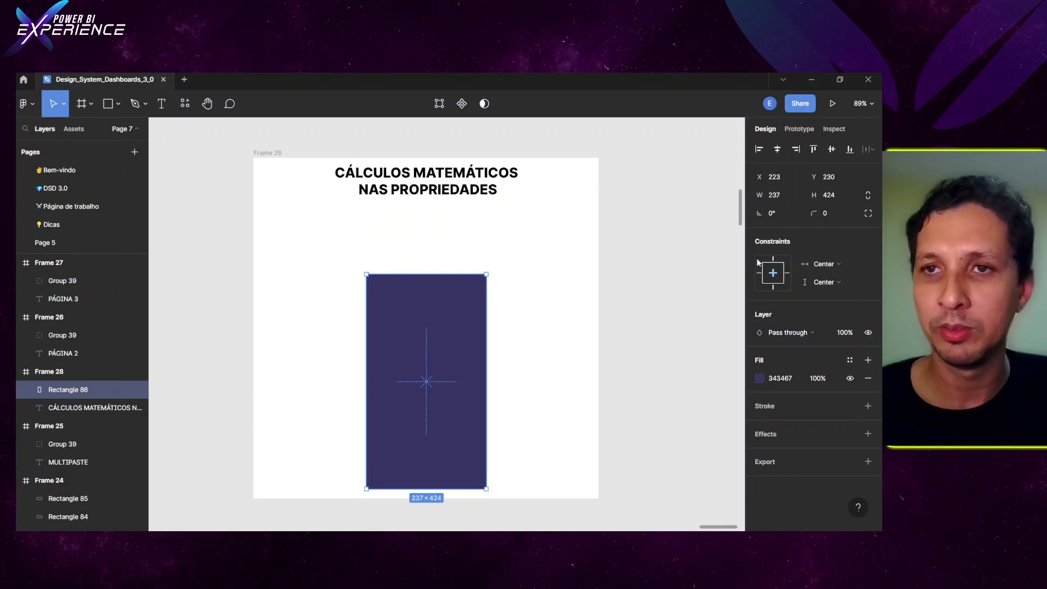
{"action": "key", "text": "ctrl+z"}
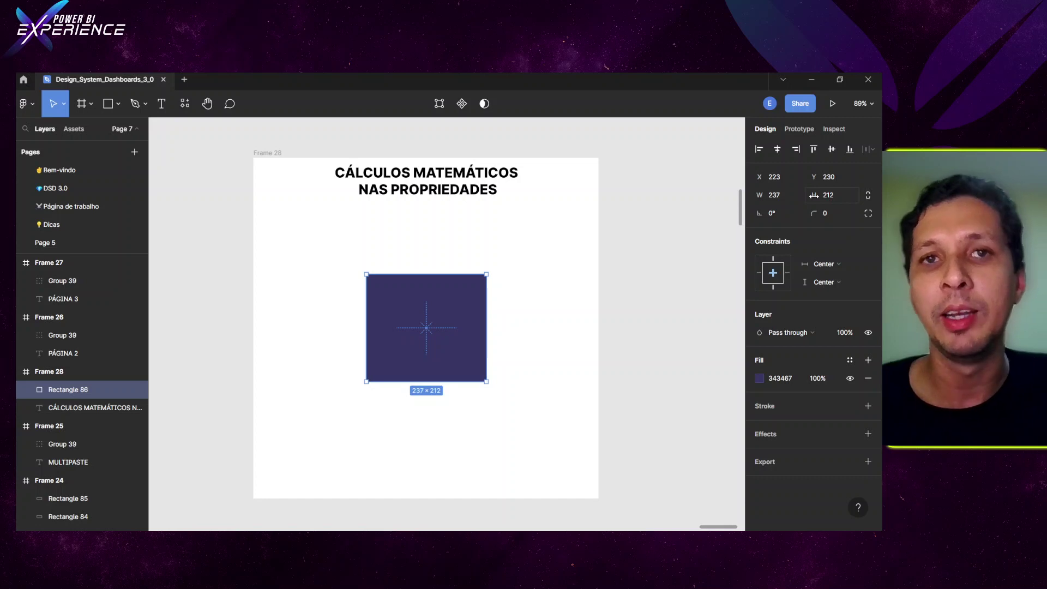
Scrub the purple rectangle's height to 180 and raise it in one-unit increments to 218.
{"action": "left_click_drag", "start_coordinate": [813, 195], "coordinate": [872, 189]}
{"action": "left_click", "coordinate": [836, 196]}
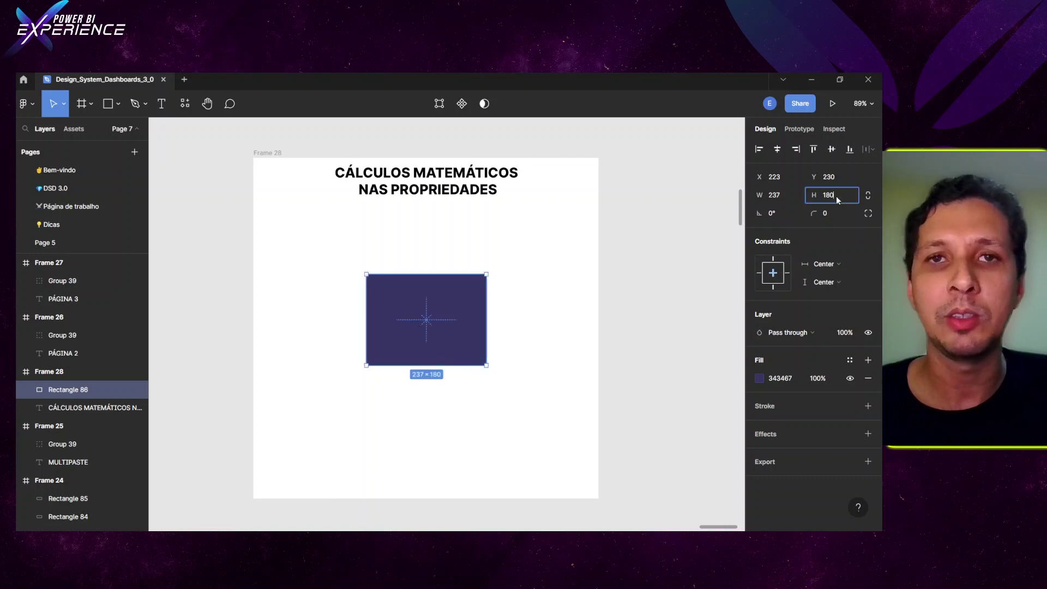
{"action": "key", "text": "Up"}
{"action": "key", "text": "Up"}
{"action": "key", "text": "Up"}
{"action": "key", "text": "Up"}
{"action": "key", "text": "Up"}
{"action": "key", "text": "Up"}
{"action": "key", "text": "Up"}
{"action": "key", "text": "Up"}
{"action": "key", "text": "Up"}
{"action": "key", "text": "Up"}
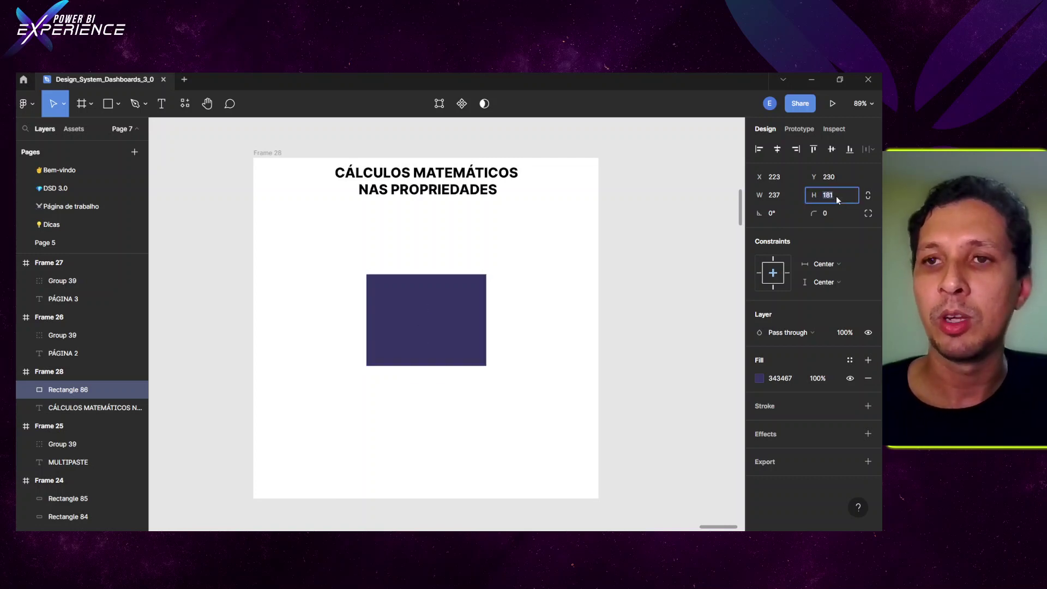
{"action": "key", "text": "Up"}
{"action": "key", "text": "Up"}
{"action": "key", "text": "Up"}
{"action": "key", "text": "Up"}
{"action": "key", "text": "Up"}
{"action": "key", "text": "Up"}
{"action": "key", "text": "Up"}
{"action": "key", "text": "Up"}
{"action": "key", "text": "Up"}
{"action": "key", "text": "Up"}
{"action": "key", "text": "Up"}
{"action": "key", "text": "Up"}
{"action": "key", "text": "Up"}
{"action": "key", "text": "Up"}
{"action": "key", "text": "Up"}
{"action": "key", "text": "Up"}
{"action": "key", "text": "Up"}
{"action": "key", "text": "Up"}
{"action": "key", "text": "Up"}
{"action": "key", "text": "Up"}
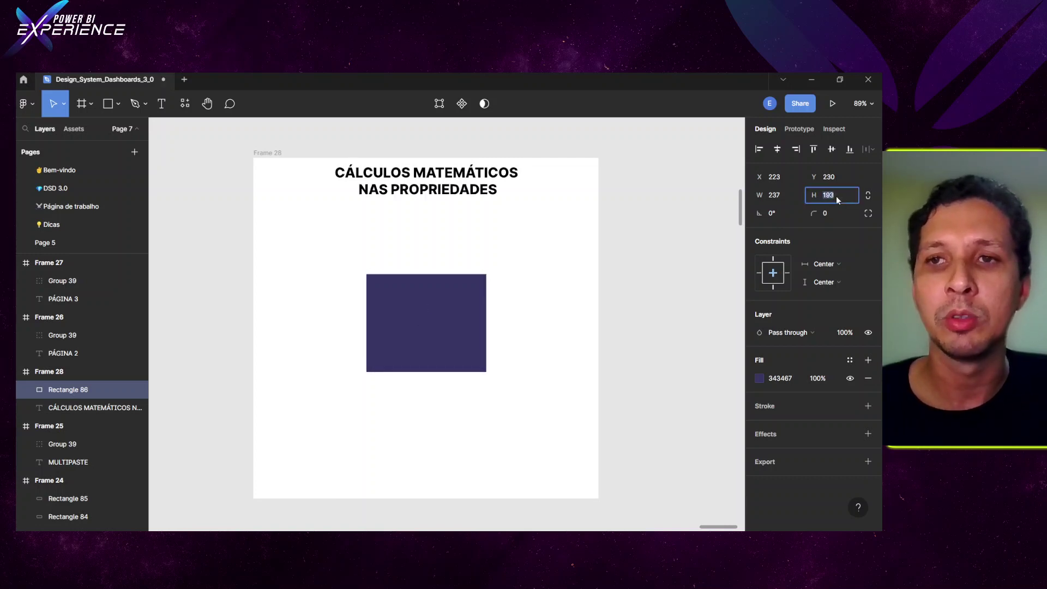
{"action": "key", "text": "Up"}
{"action": "key", "text": "Up"}
{"action": "key", "text": "Up"}
{"action": "key", "text": "Up"}
{"action": "key", "text": "Up"}
{"action": "key", "text": "Up"}
{"action": "key", "text": "Up"}
{"action": "key", "text": "Up"}
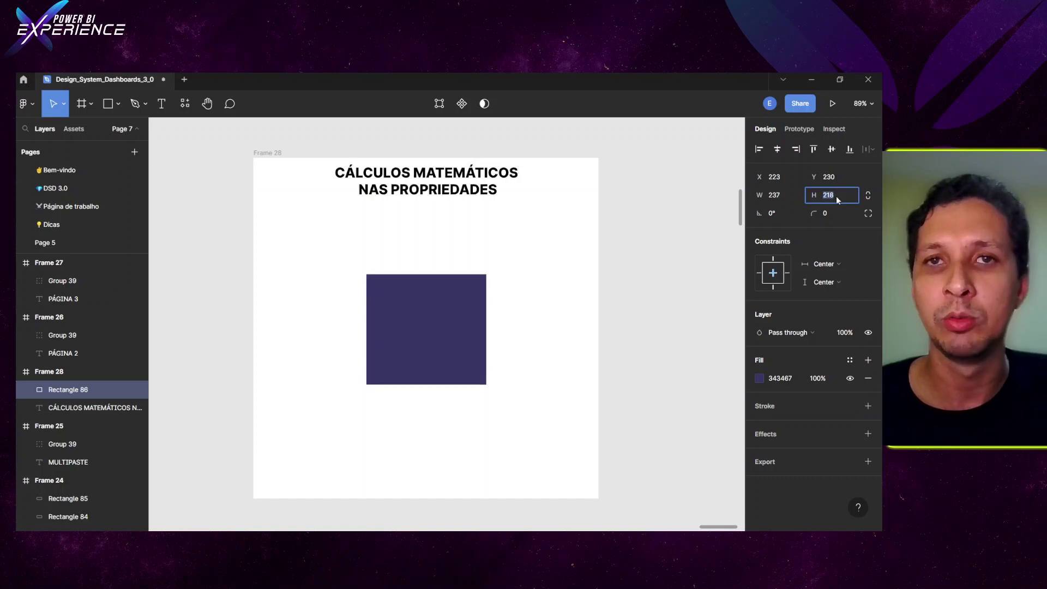
Lower the purple rectangle's height in one-unit increments to 185.
{"action": "key", "text": "Down"}
{"action": "key", "text": "Down"}
{"action": "key", "text": "Down"}
{"action": "key", "text": "Down"}
{"action": "key", "text": "Down"}
{"action": "key", "text": "Down"}
{"action": "key", "text": "Down"}
{"action": "key", "text": "Down"}
{"action": "key", "text": "Down"}
{"action": "key", "text": "Down"}
{"action": "key", "text": "Down"}
{"action": "key", "text": "Down"}
{"action": "key", "text": "Down"}
{"action": "key", "text": "Down"}
{"action": "key", "text": "Down"}
{"action": "key", "text": "Down"}
{"action": "key", "text": "Down"}
{"action": "key", "text": "Down"}
{"action": "key", "text": "Down"}
{"action": "key", "text": "Down"}
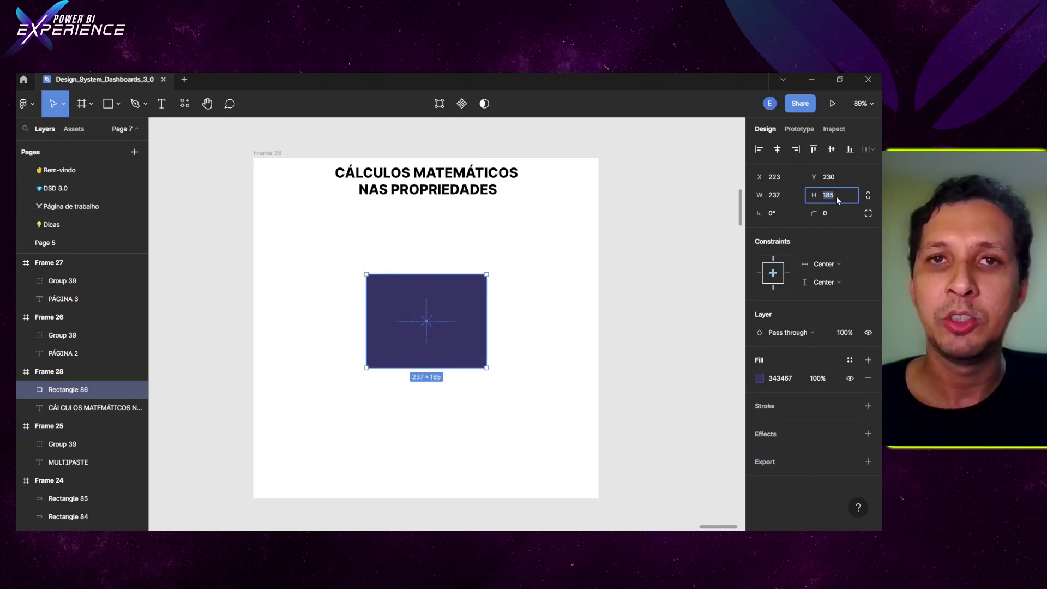
Adjust the purple rectangle's height up and down in ten-unit increments, ending at 235.
{"action": "type", "text": "235"}
{"action": "key", "text": "Return"}
{"action": "key", "text": "shift+Down"}
{"action": "key", "text": "shift+Down"}
{"action": "key", "text": "shift+Down"}
{"action": "key", "text": "shift+Down"}
{"action": "key", "text": "shift+Down"}
{"action": "key", "text": "shift+Down"}
{"action": "key", "text": "shift+Down"}
{"action": "key", "text": "shift+Down"}
{"action": "key", "text": "shift+Down"}
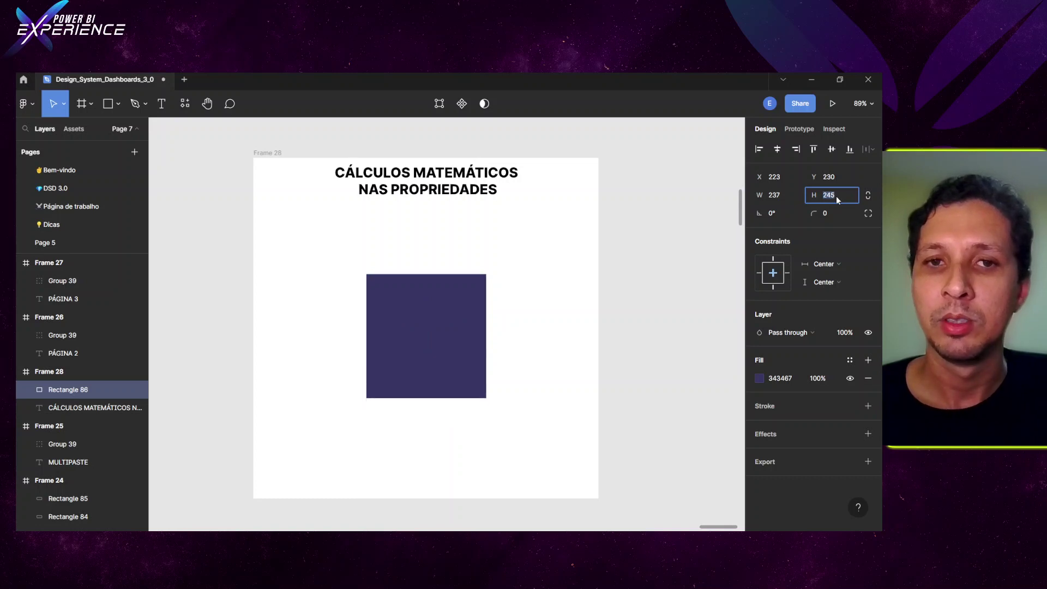
{"action": "key", "text": "shift+Up"}
{"action": "key", "text": "shift+Up"}
{"action": "key", "text": "shift+Up"}
{"action": "key", "text": "shift+Up"}
{"action": "key", "text": "shift+Up"}
{"action": "key", "text": "shift+Up"}
{"action": "key", "text": "shift+Up"}
{"action": "key", "text": "shift+Up"}
{"action": "key", "text": "shift+Up"}
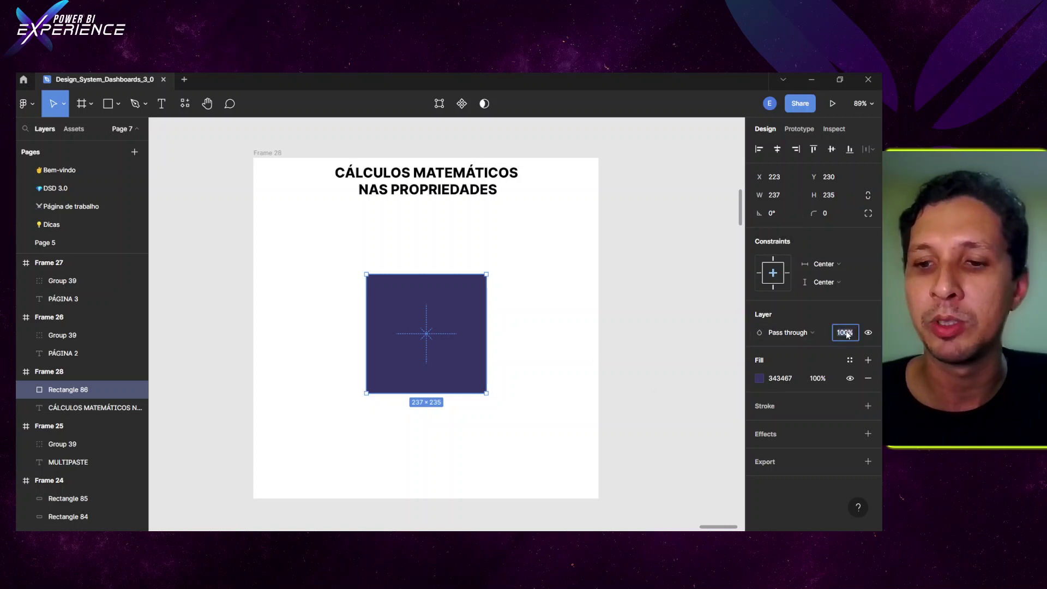
Lower the purple rectangle's layer opacity in one-percent increments to 76%, and adjust it in ten-percent increments to 90%.
{"action": "key", "text": "Down"}
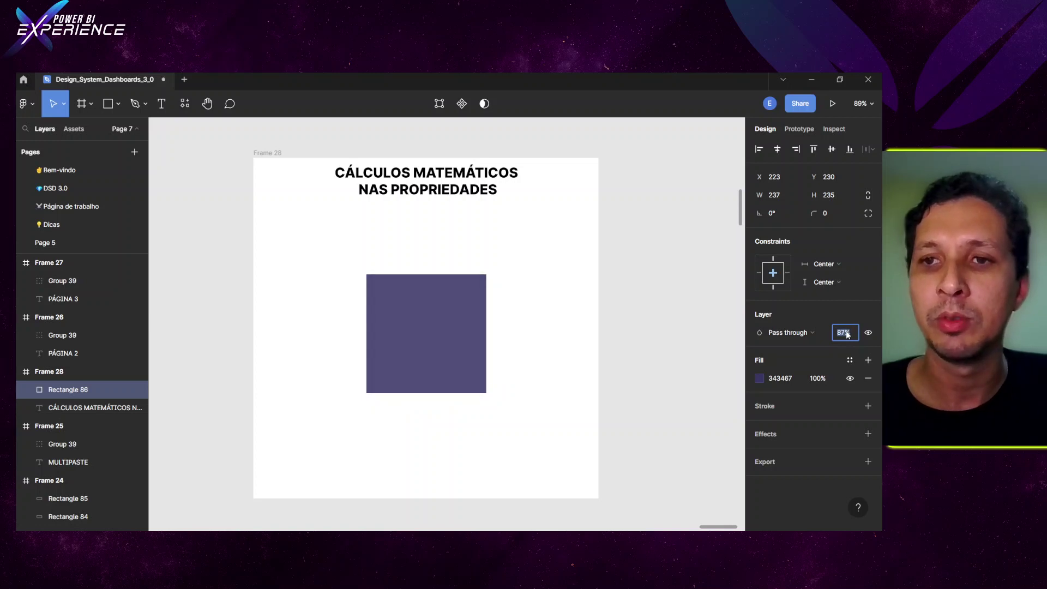
{"action": "key", "text": "Down"}
{"action": "key", "text": "Down"}
{"action": "key", "text": "Down"}
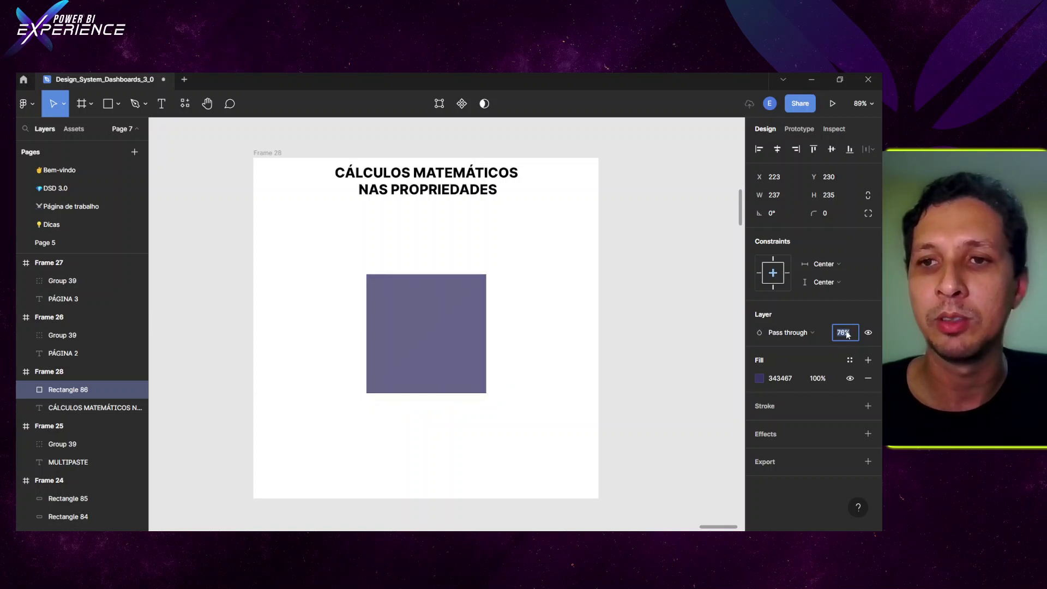
{"action": "key", "text": "shift+Up"}
{"action": "key", "text": "shift+Up"}
{"action": "key", "text": "shift+Up"}
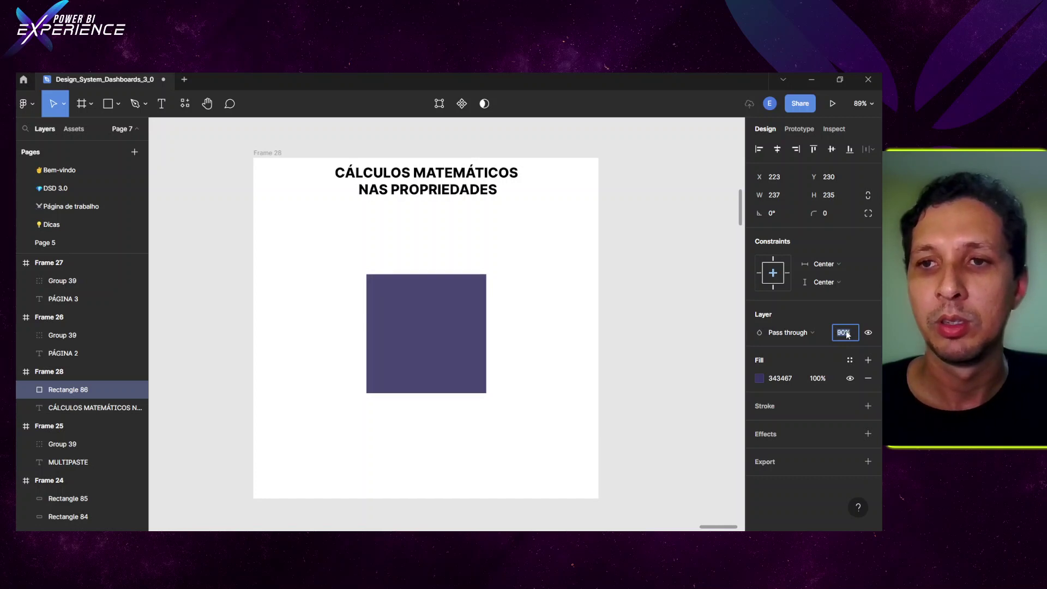